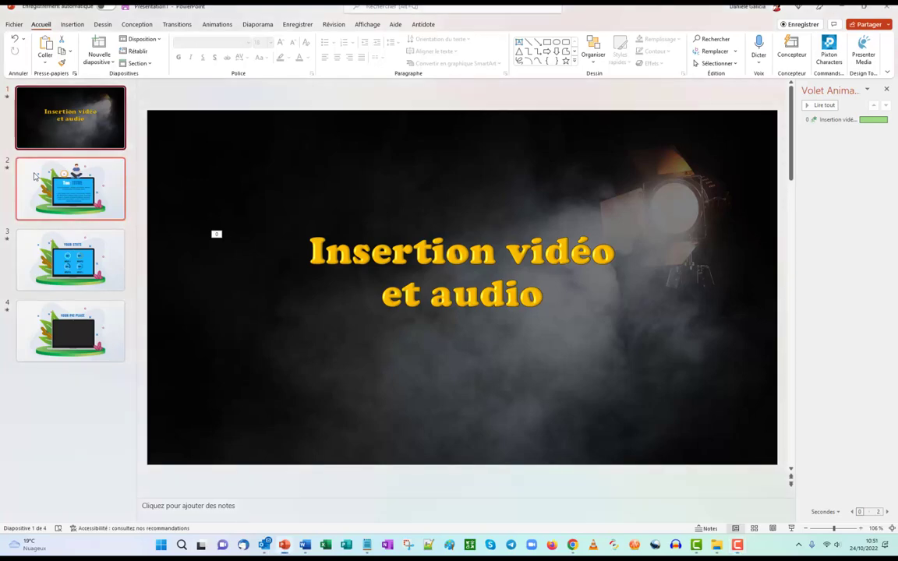
Step: Look over slides 3 and 4, then return to slide 2, the 'Ton TITRE' laptop slide
left_click(35, 183)
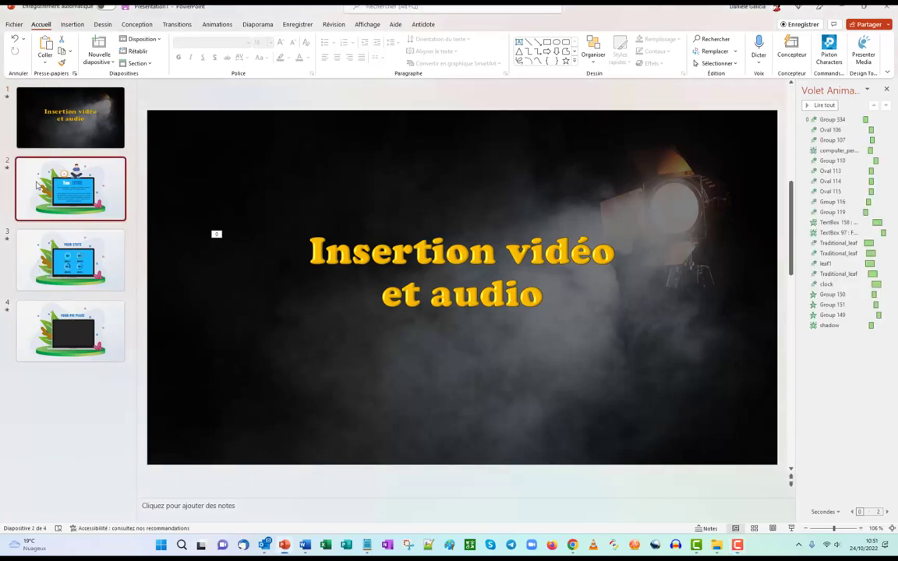
left_click(32, 244)
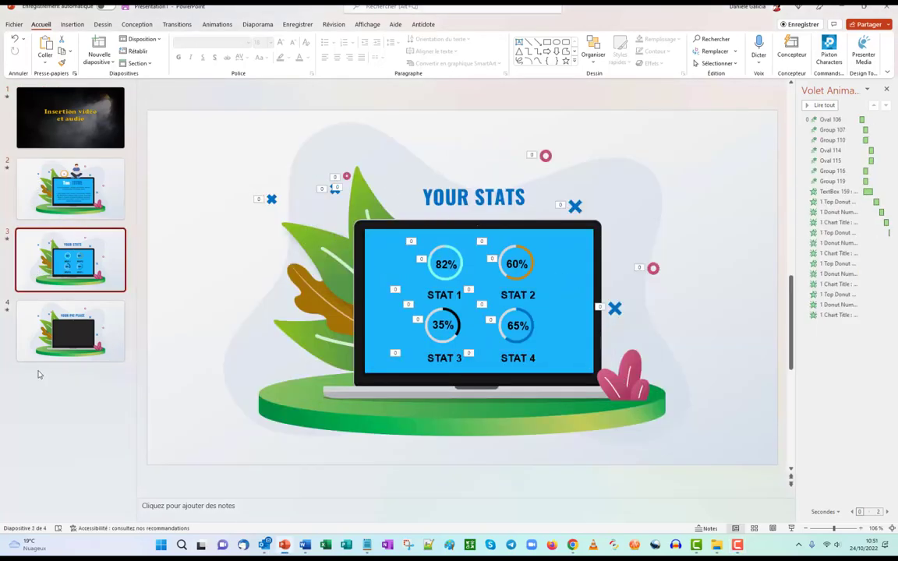
left_click(28, 319)
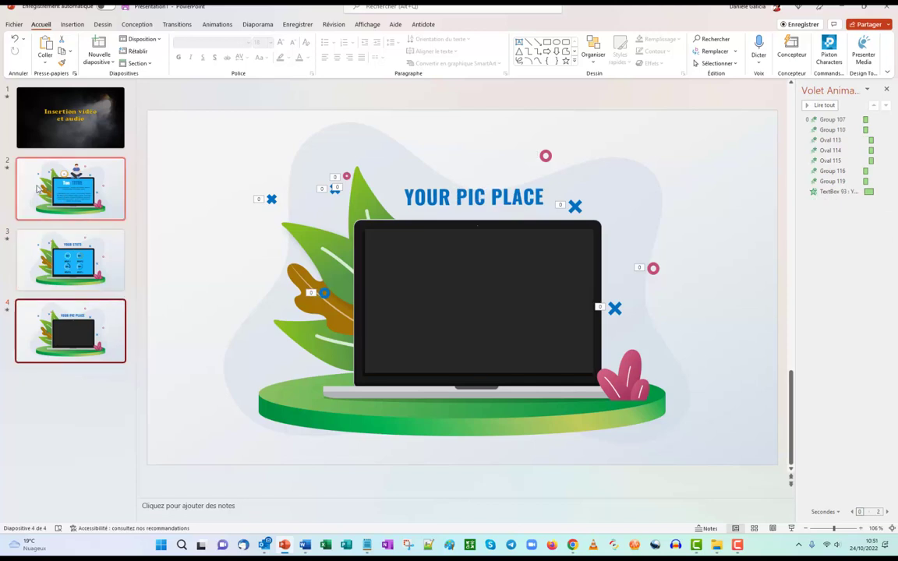
left_click(36, 188)
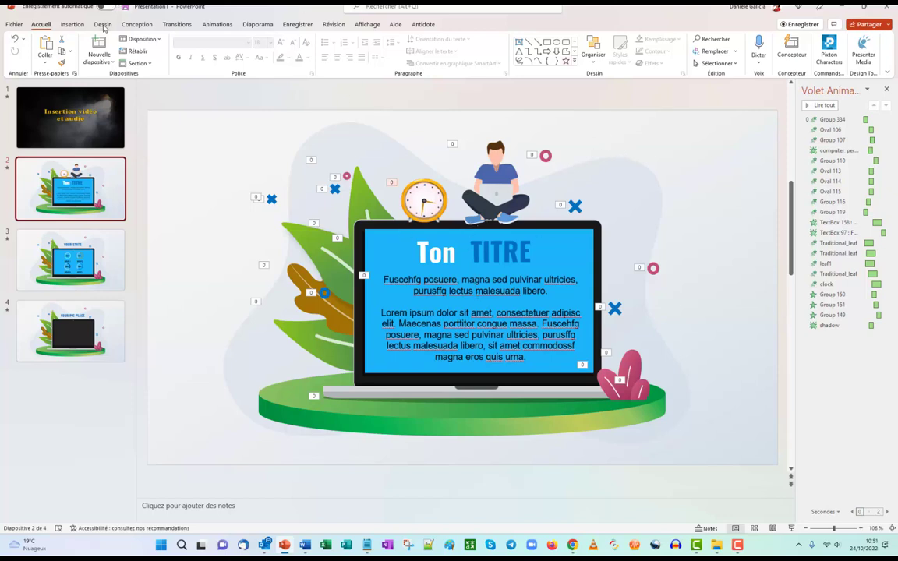
Step: Insert the Book_Bag.mp3 file from the computer as audio on slide 2
left_click(73, 24)
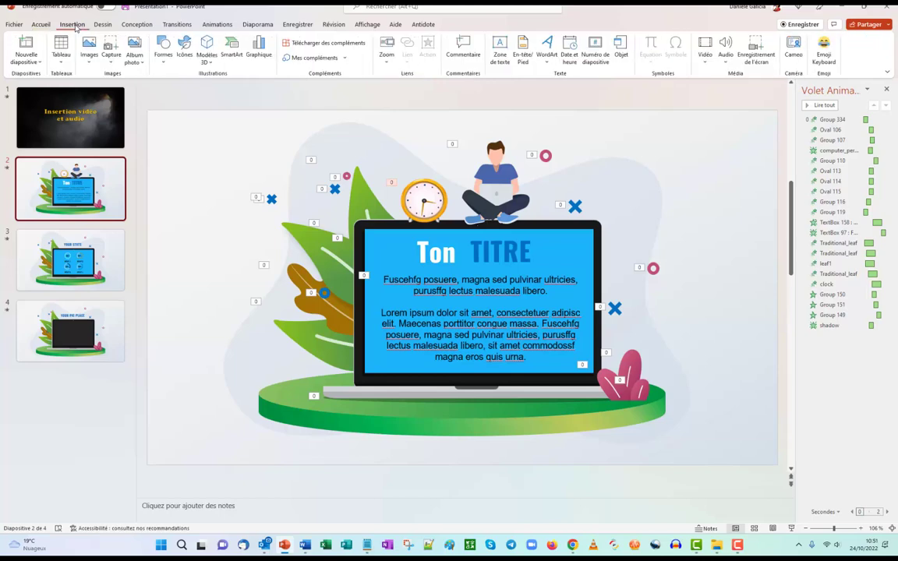
left_click(725, 55)
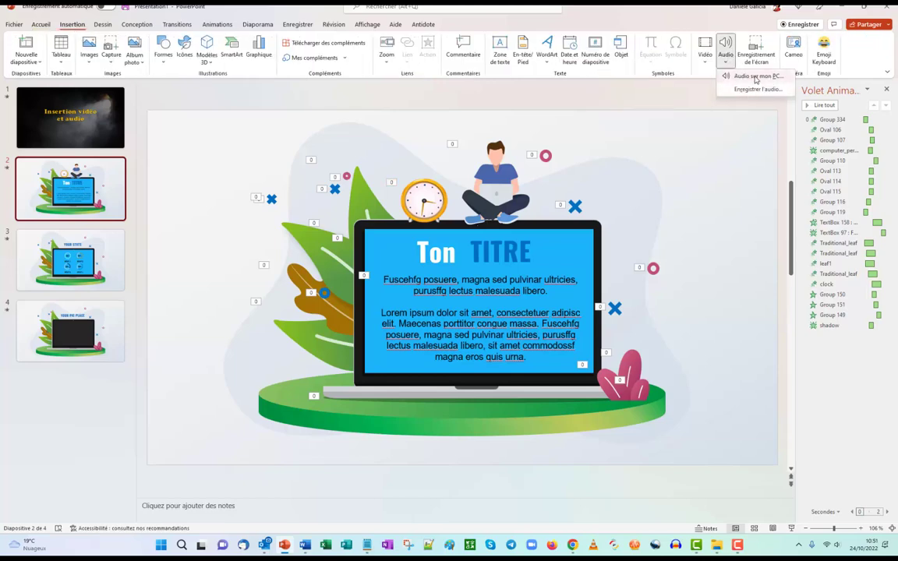
left_click(755, 77)
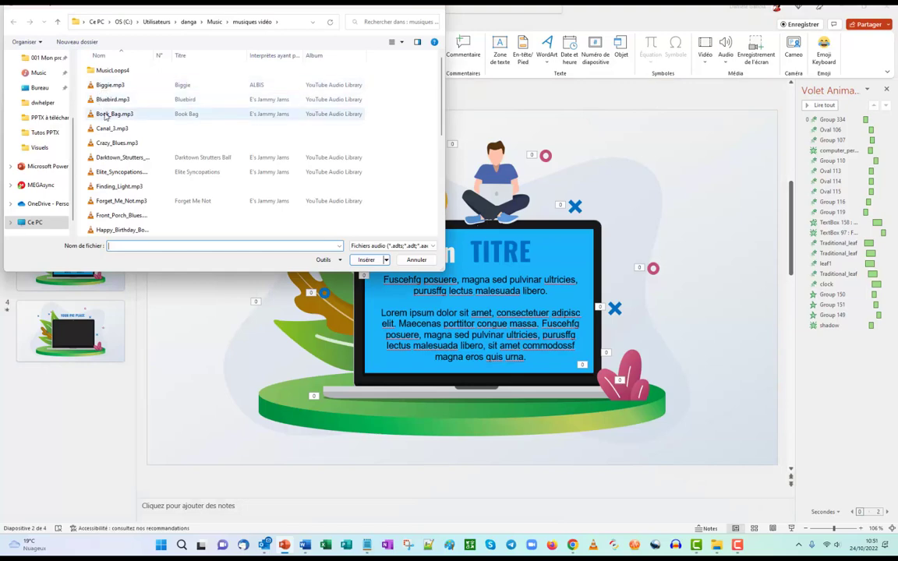
left_click(106, 114)
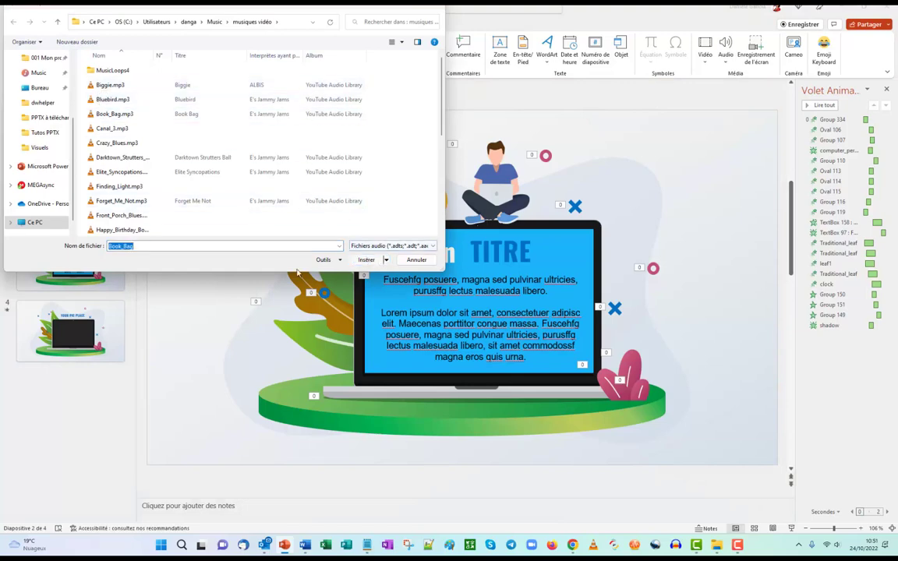
key("Return")
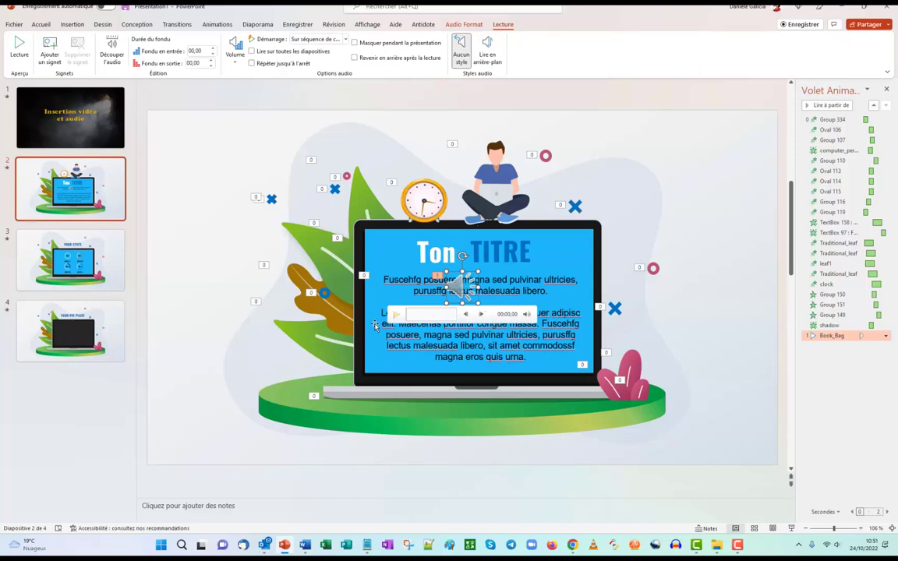
Step: Preview Book_Bag, then set it to start Automatically and hide it during the presentation
left_click(395, 314)
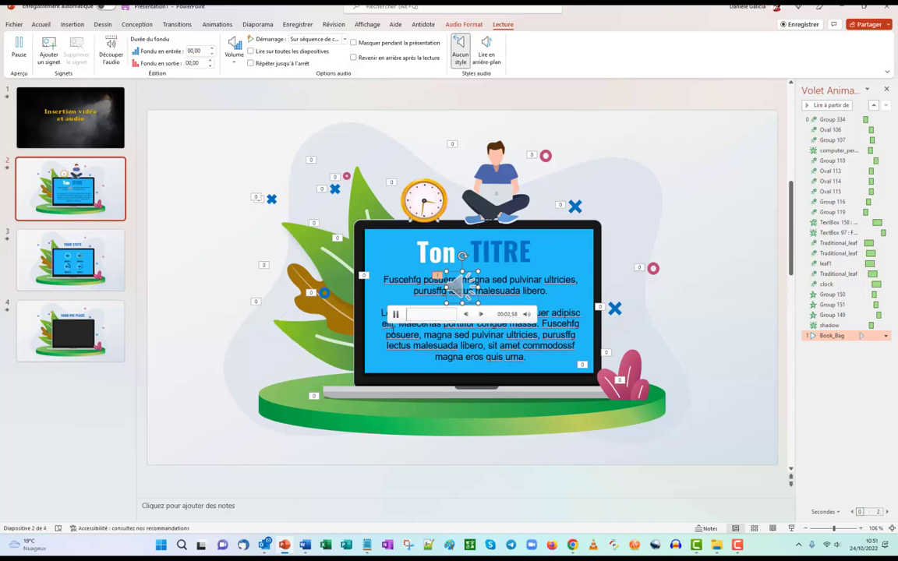
left_click(396, 314)
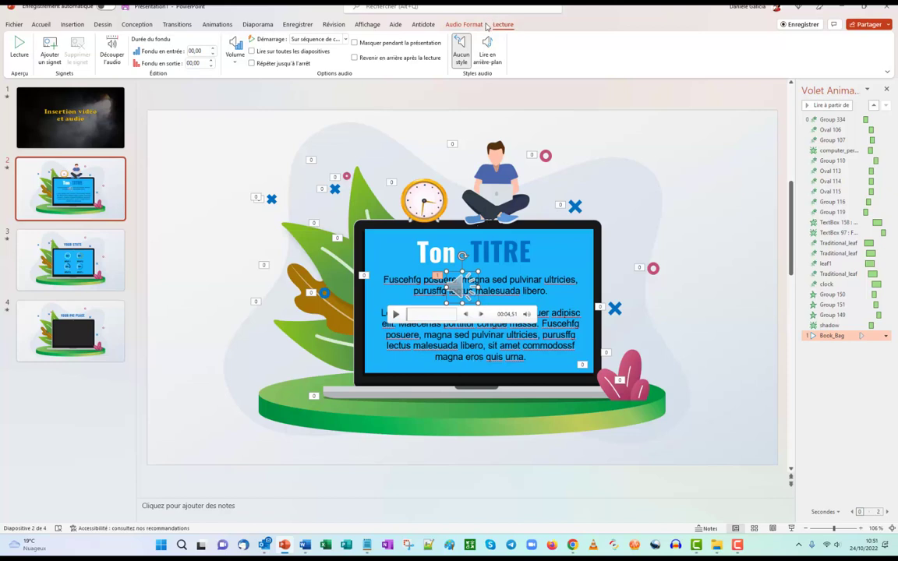
left_click(341, 39)
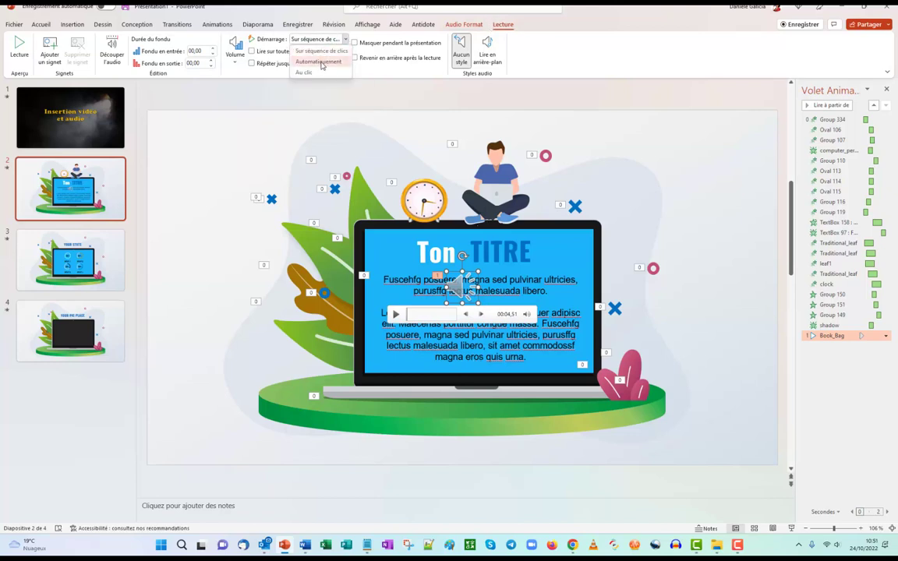
left_click(320, 61)
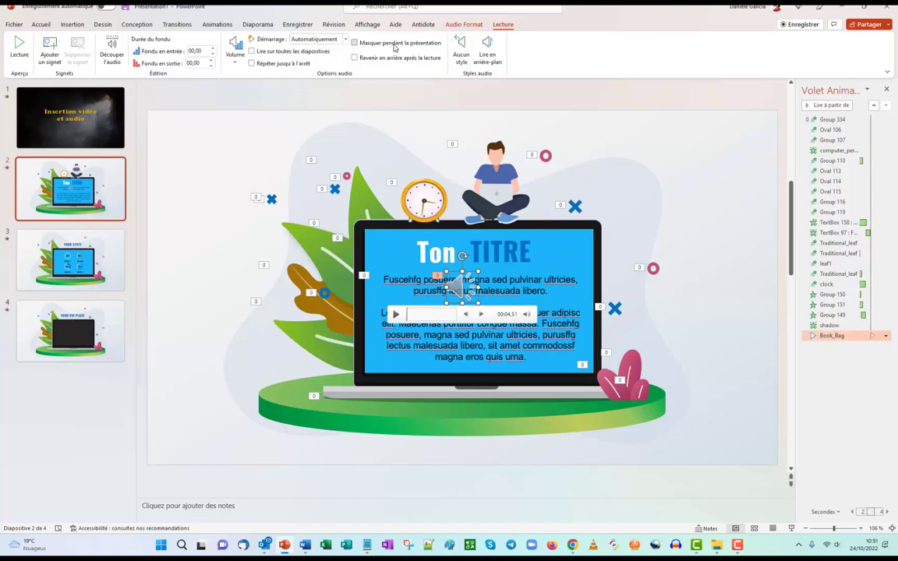
left_click(394, 45)
left_click(235, 55)
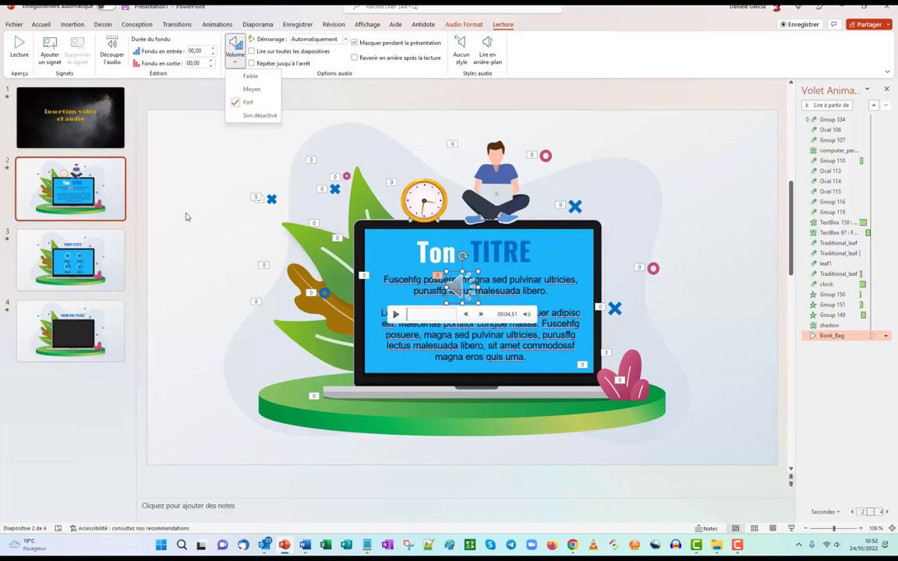
Step: Keep volume high, give Book_Bag a 00,25 fade-out, loop it across all slides in the background
left_click(465, 294)
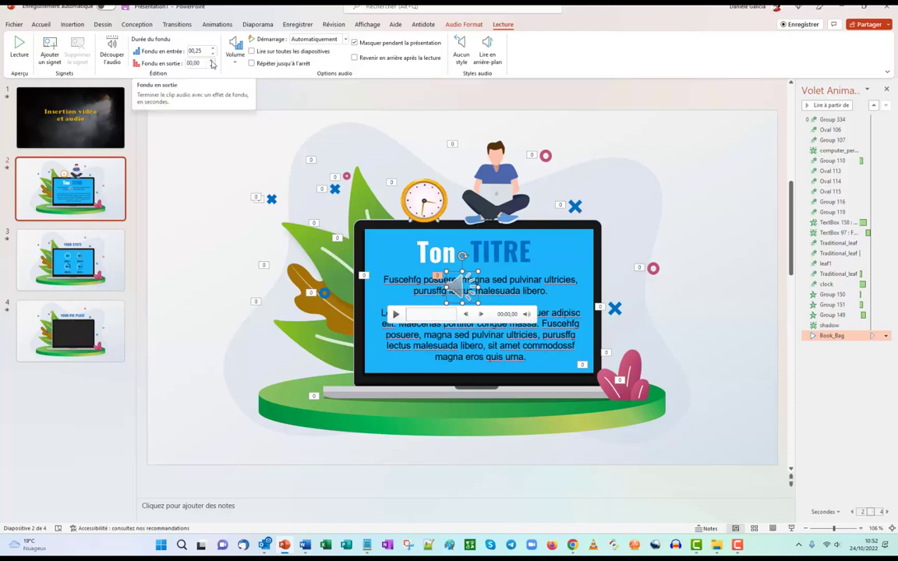
left_click(212, 61)
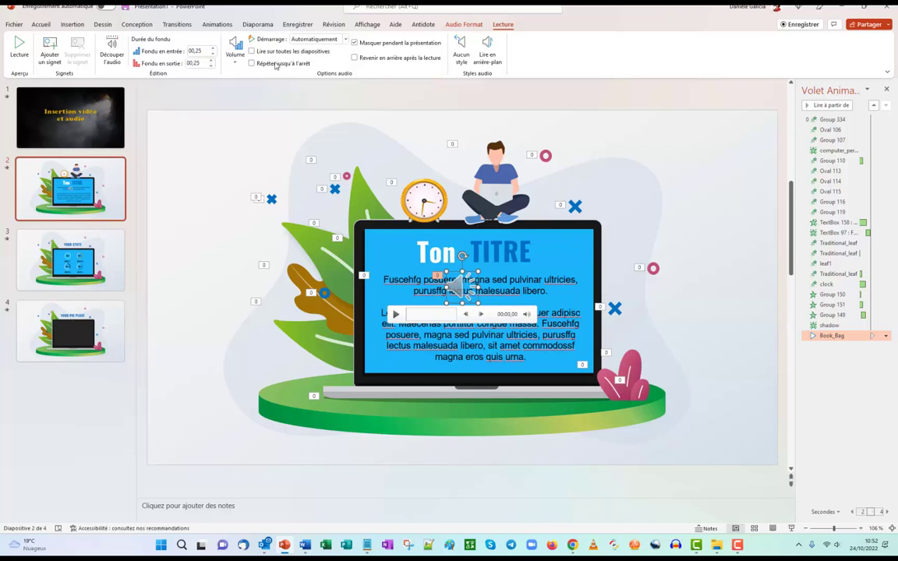
left_click(251, 52)
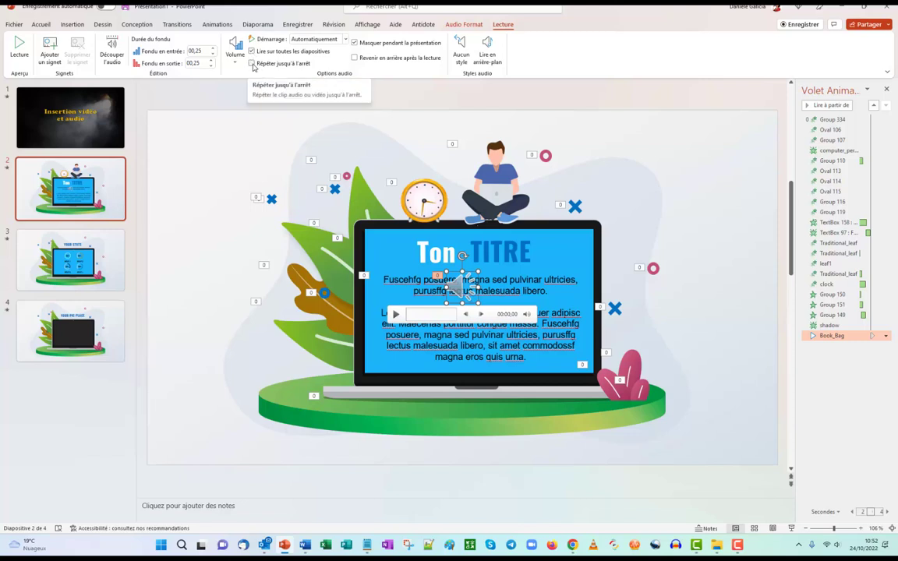
left_click(252, 64)
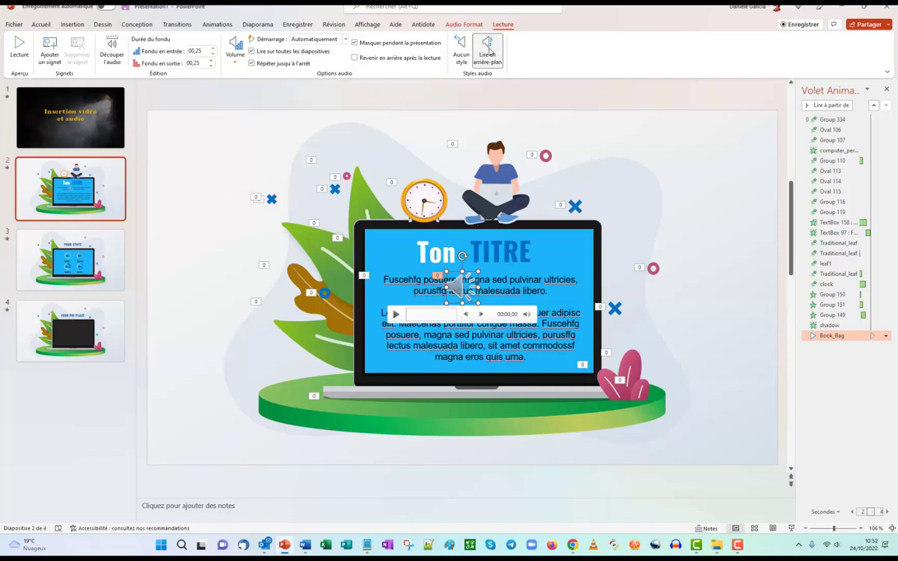
left_click(489, 53)
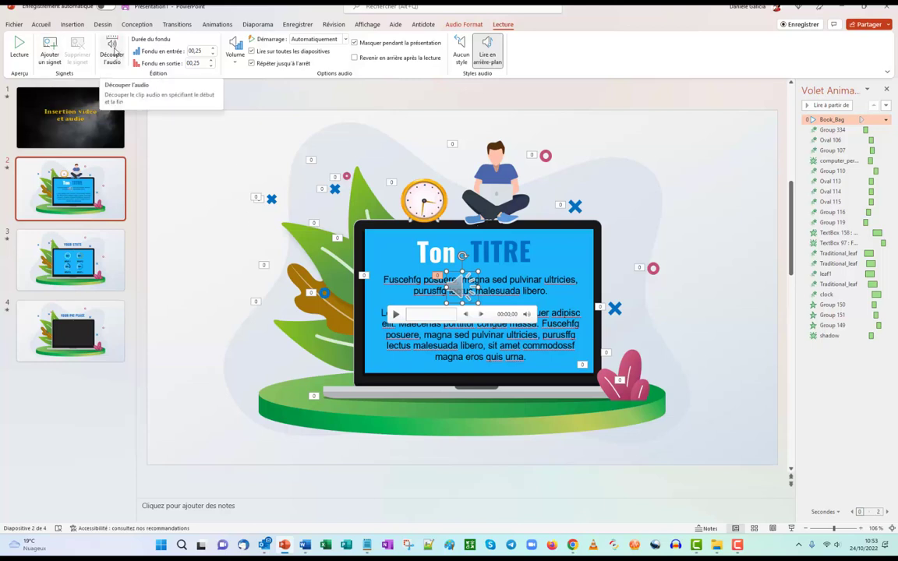
Step: Trim Book_Bag to end at 00:14,919, then preview slide 2's animations
left_click(114, 52)
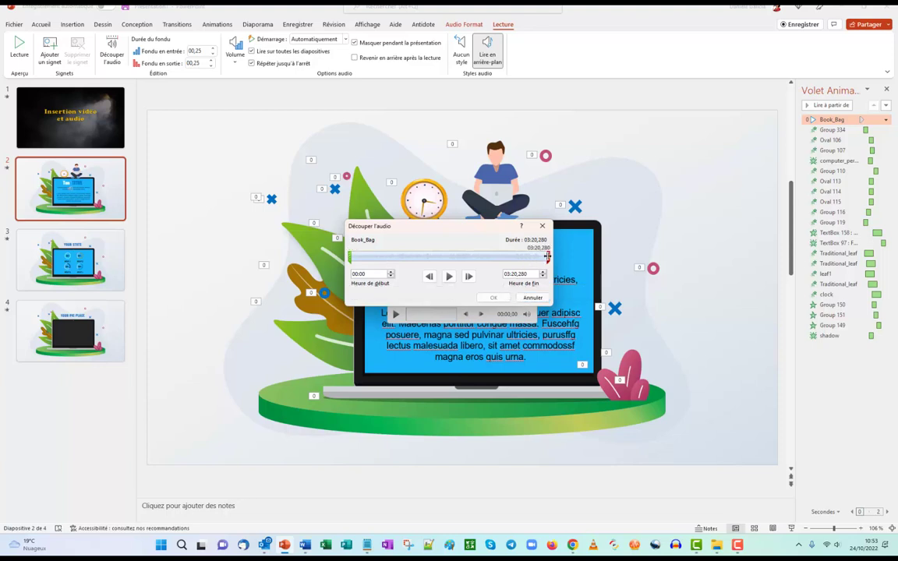
left_click_drag(547, 257, 364, 254)
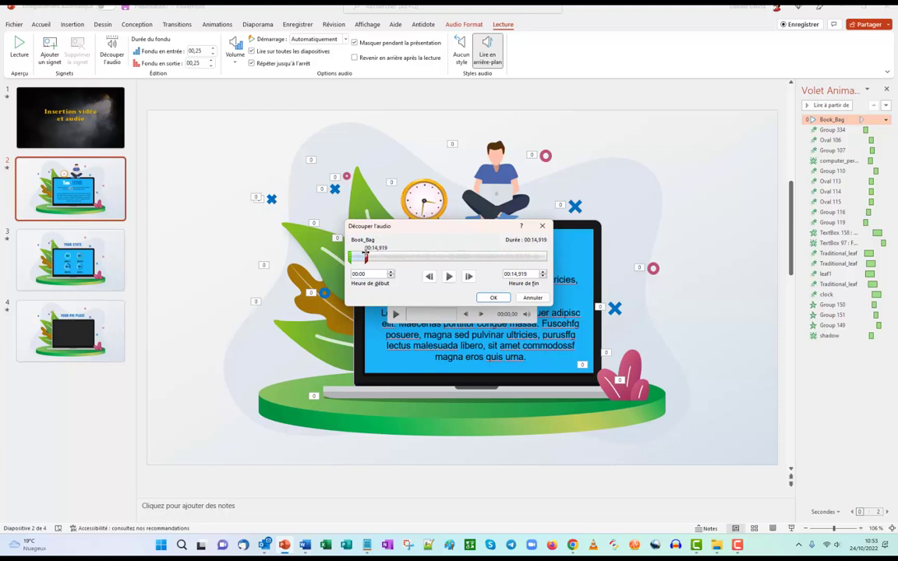
left_click(493, 299)
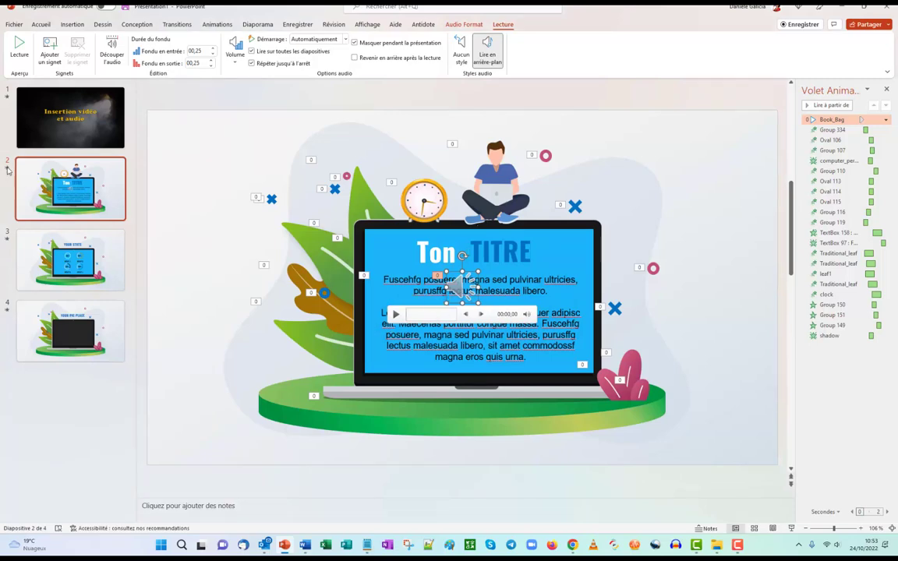
left_click(8, 170)
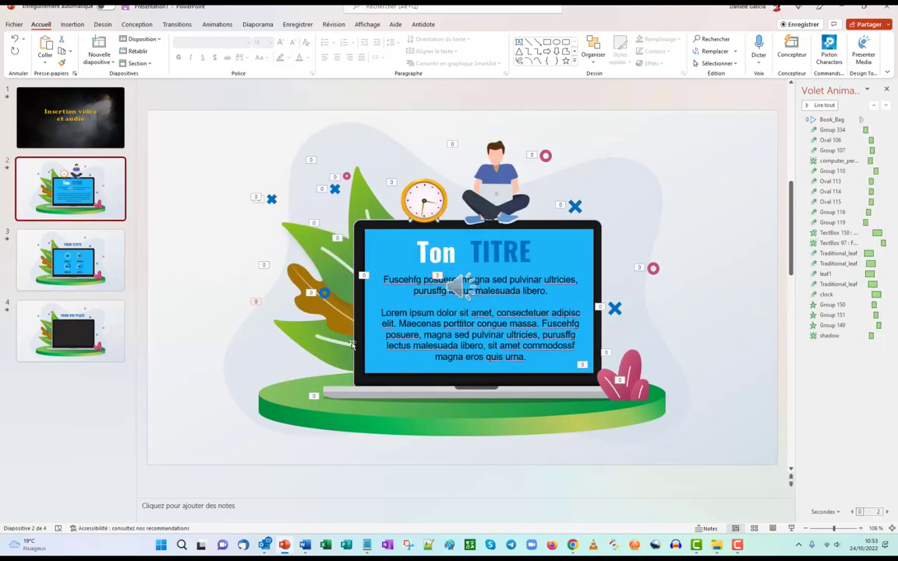
Step: Set the Book_Bag effect to start With Previous, then go to slide 3, YOUR STATS
double_click(460, 287)
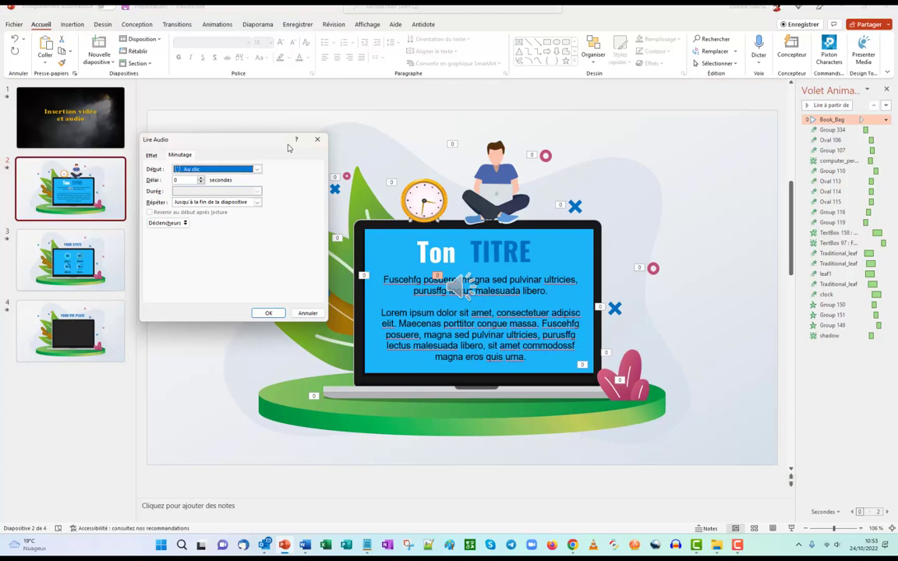
left_click(230, 168)
left_click(211, 187)
left_click(268, 313)
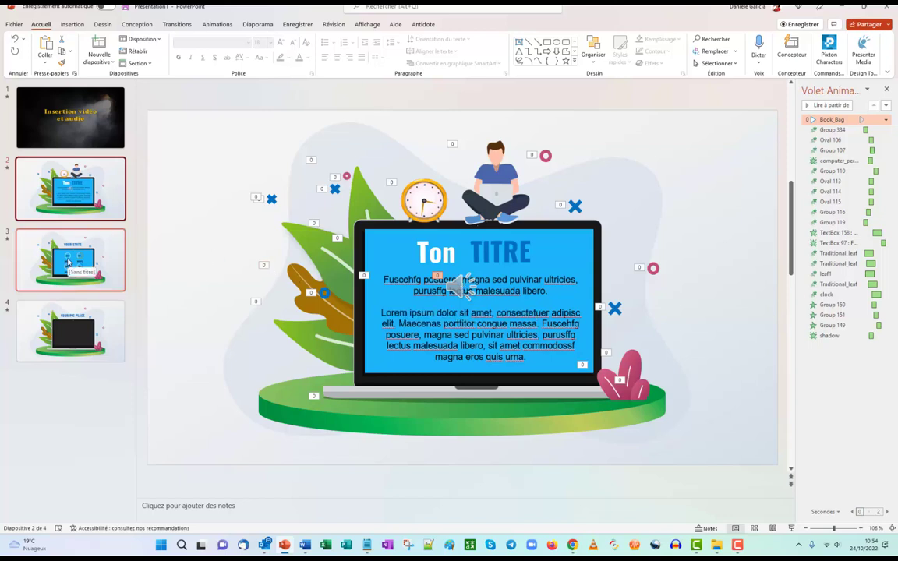
left_click(68, 262)
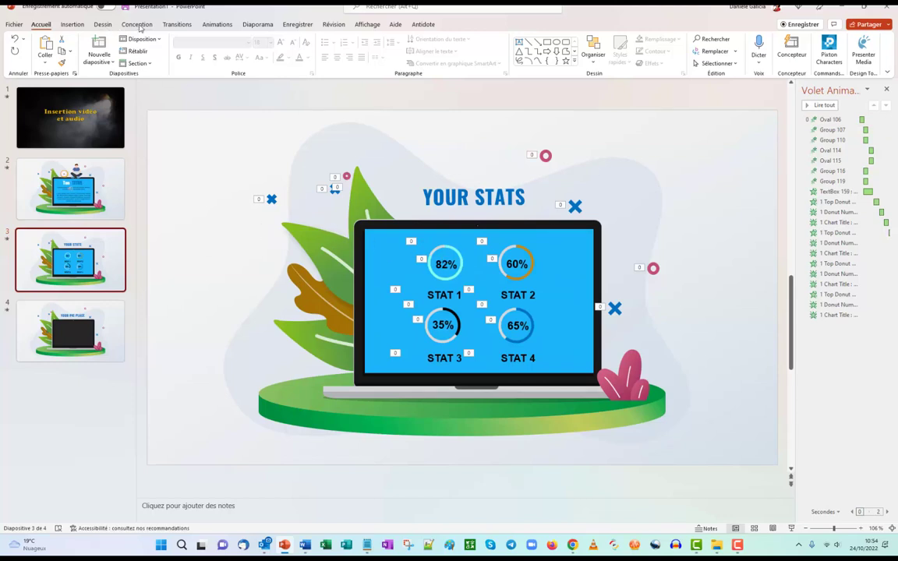
Step: Record a narration clip named Slide3 and place it on the YOUR STATS slide
left_click(72, 24)
left_click(724, 53)
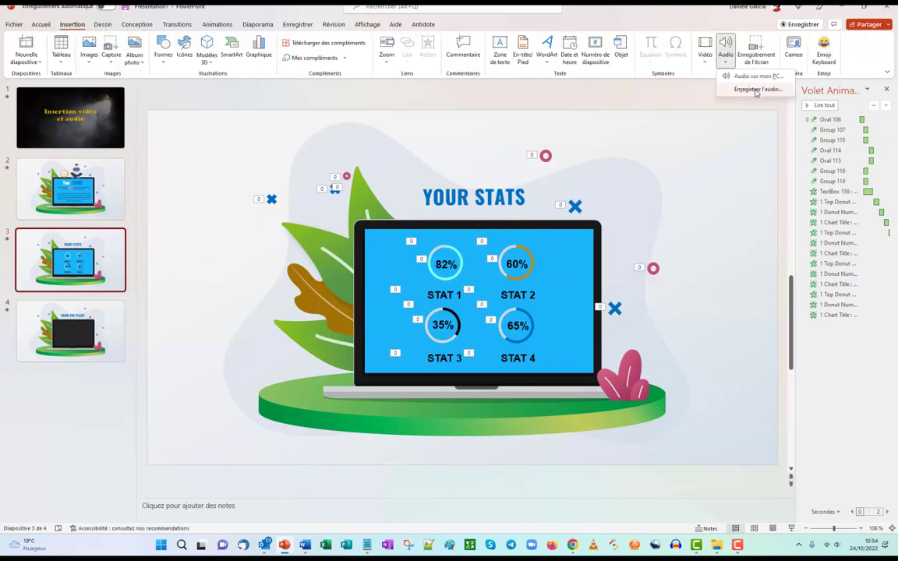
left_click(753, 90)
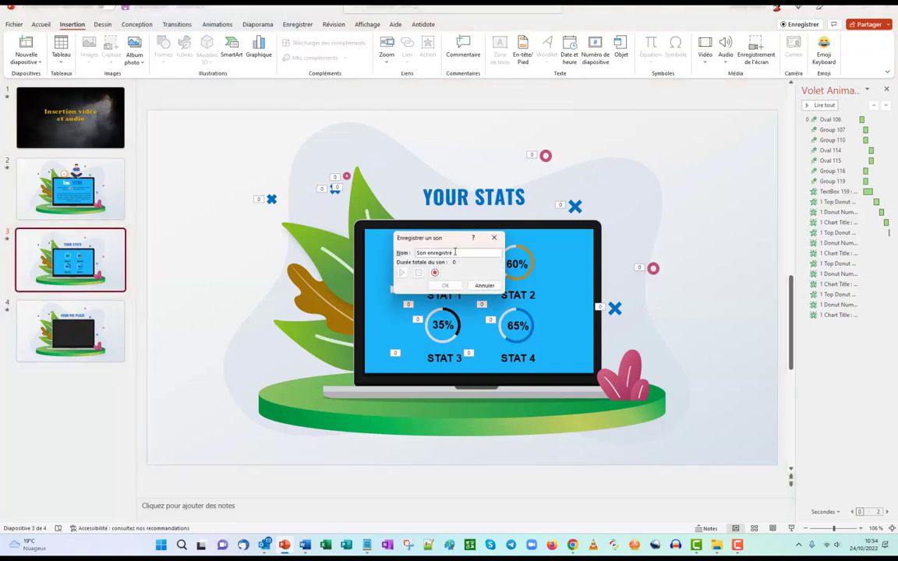
left_click_drag(455, 252, 411, 252)
type("Slide3")
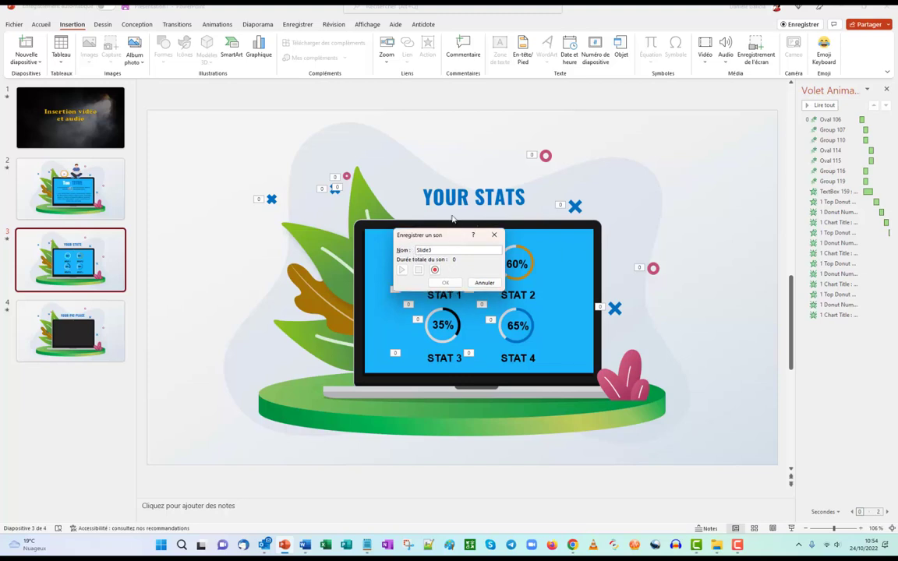
left_click_drag(451, 244, 247, 128)
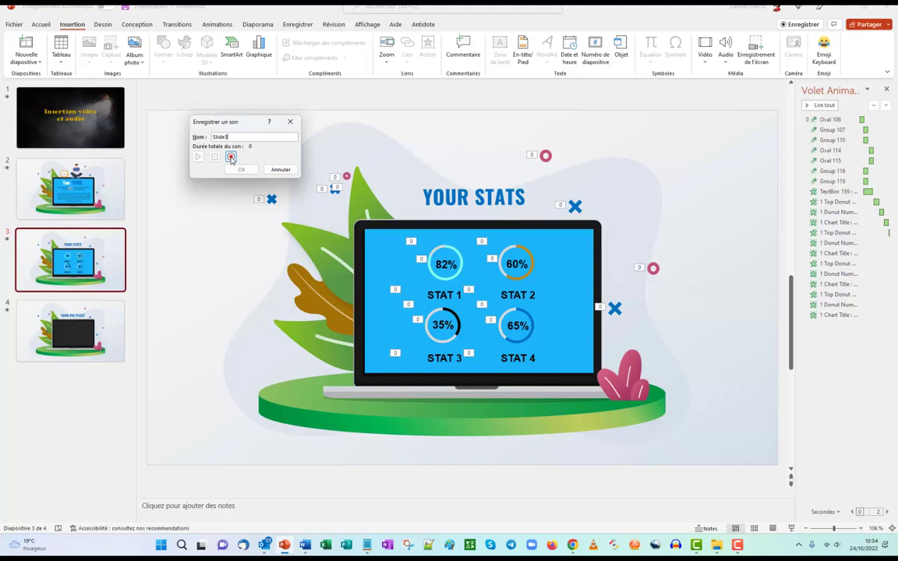
left_click(230, 158)
left_click(240, 169)
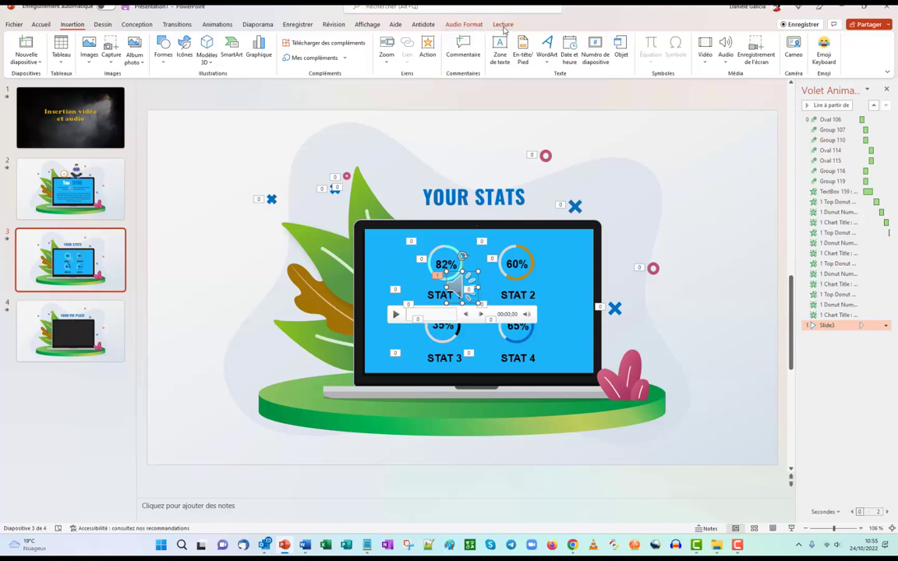
Step: Make the Slide3 recording play in the background, leaving its volume at High
left_click(502, 24)
left_click(484, 48)
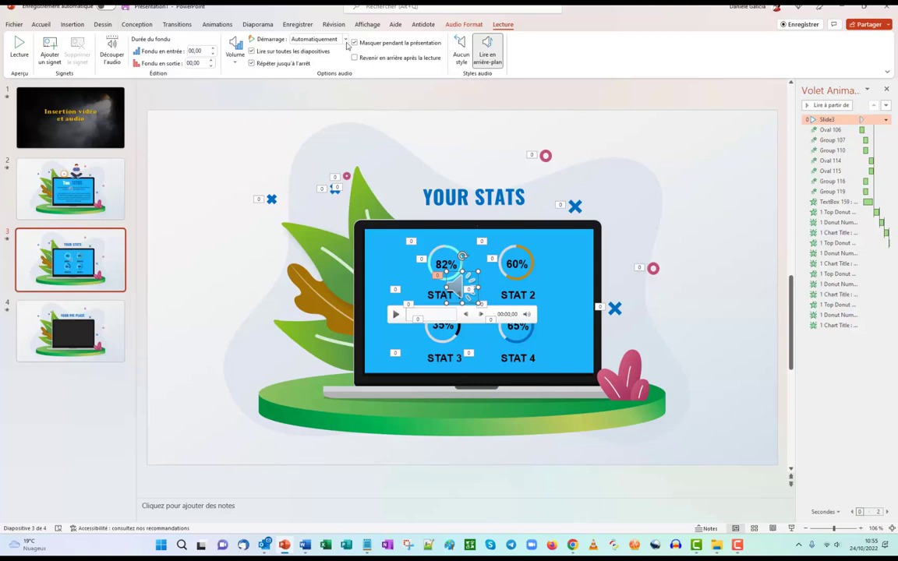
left_click(238, 63)
left_click(306, 105)
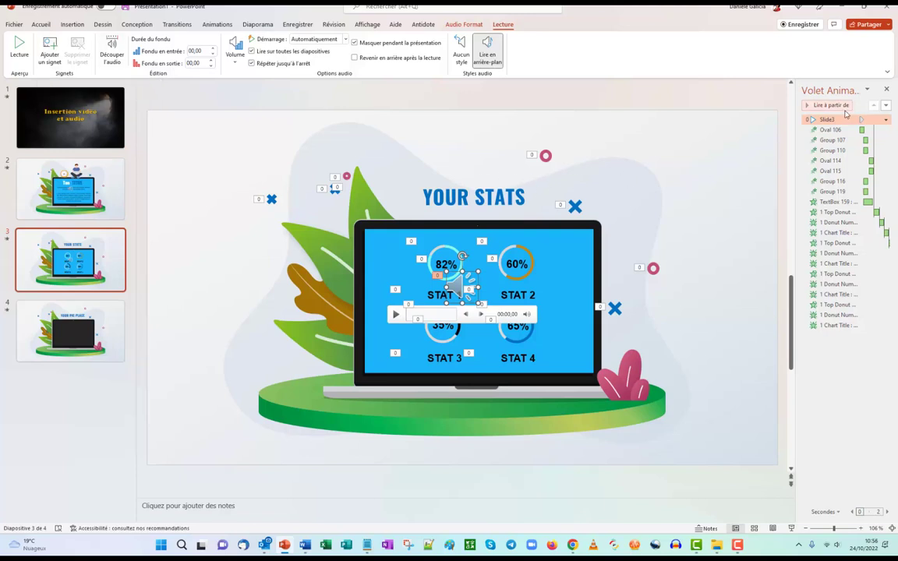
Step: Preview slide 3's animations with the Slide3 audio, then select the audio icon
left_click(885, 119)
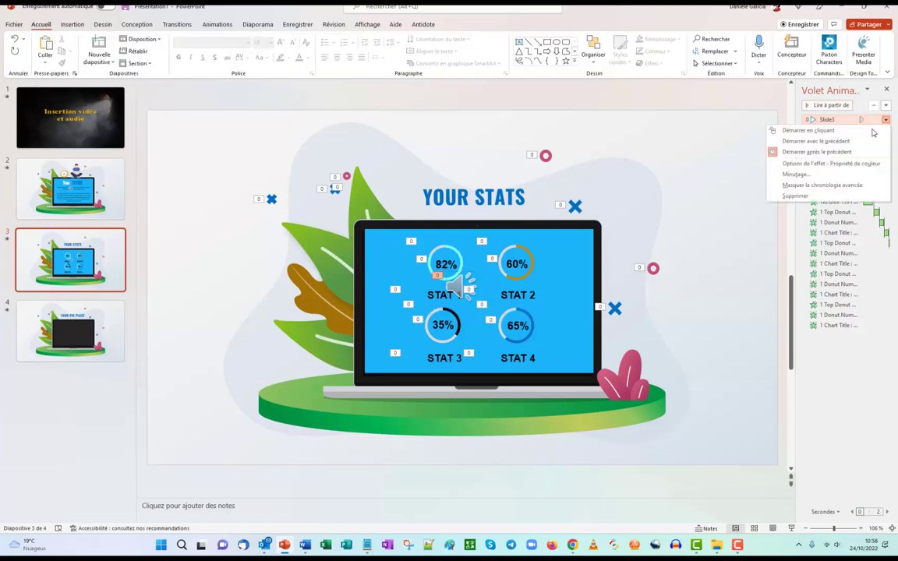
left_click(848, 141)
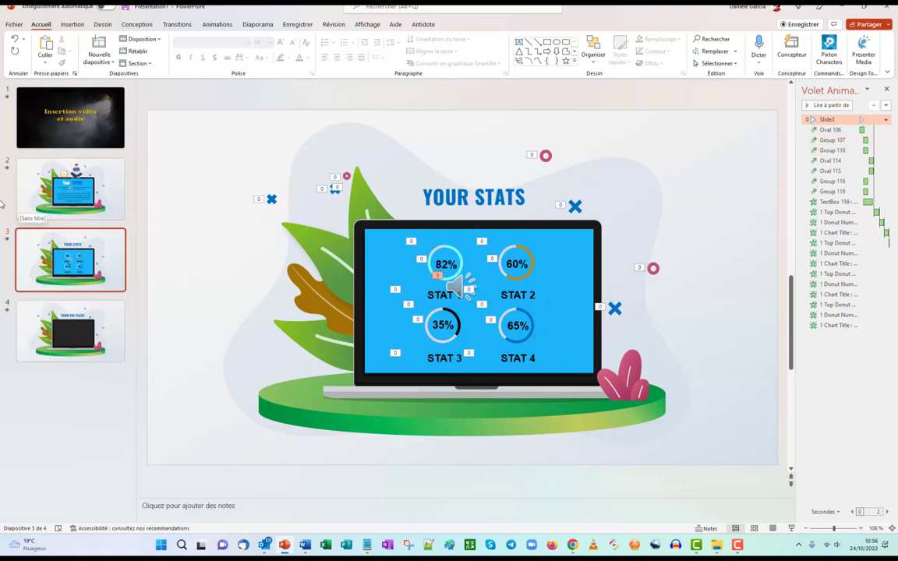
left_click(7, 241)
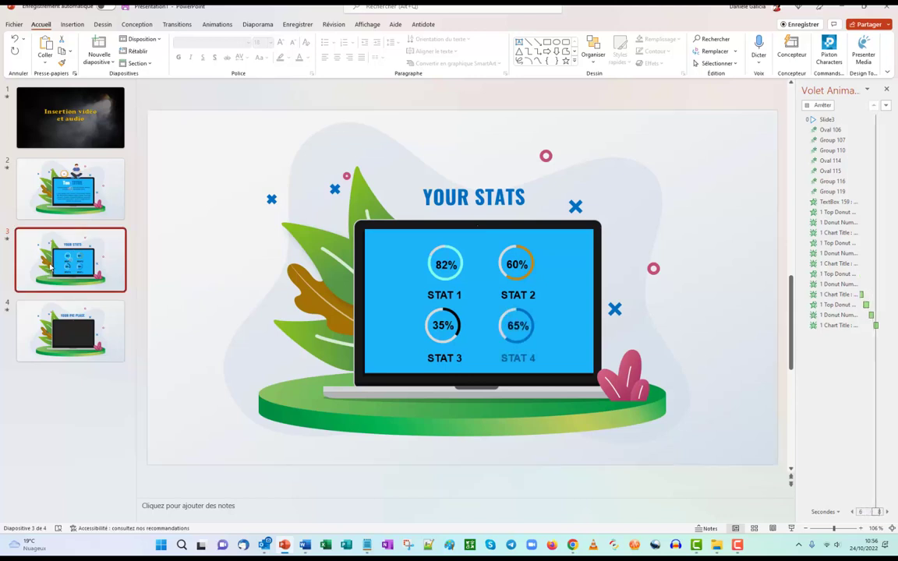
left_click(449, 281)
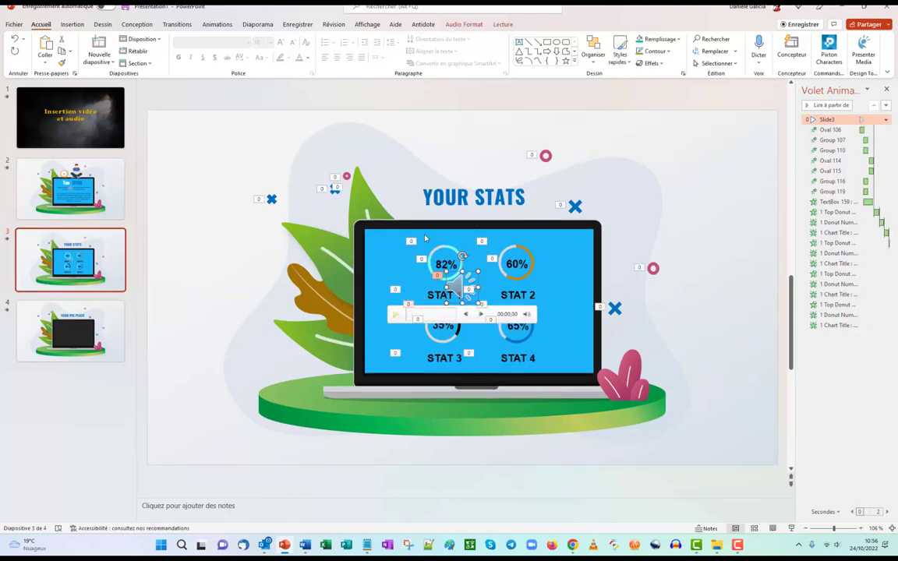
Step: Trim the Slide3 recording to run 00:00,867–00:21,494, then preview the slide again
left_click(502, 24)
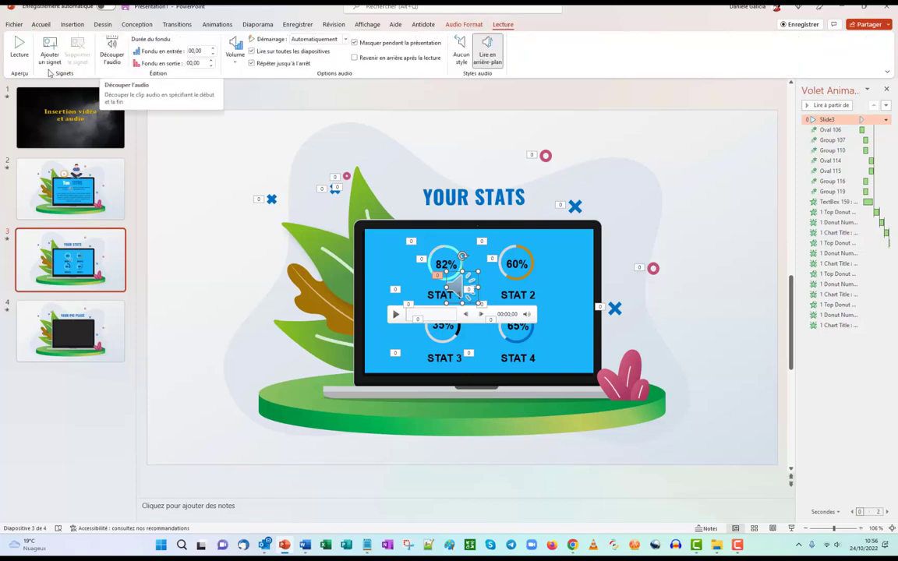
left_click(111, 53)
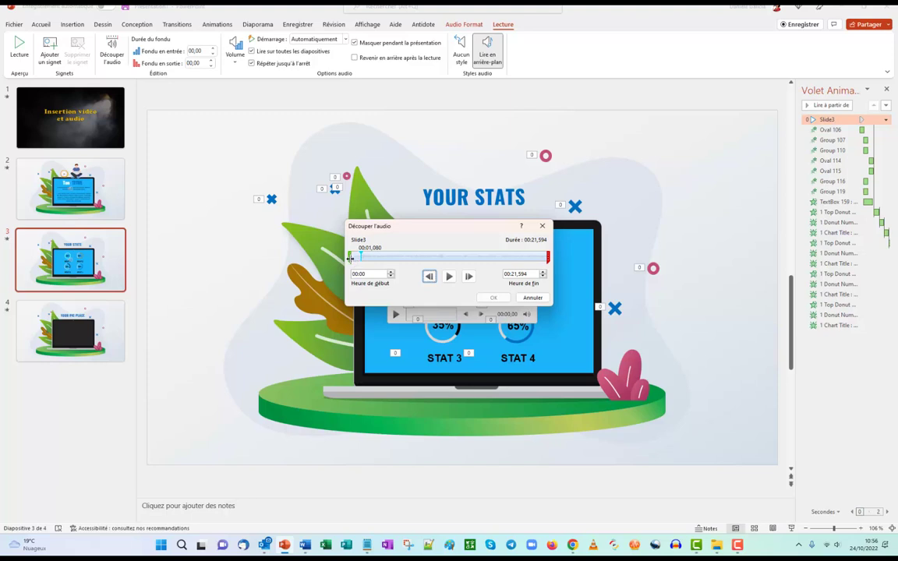
left_click_drag(351, 258, 357, 259)
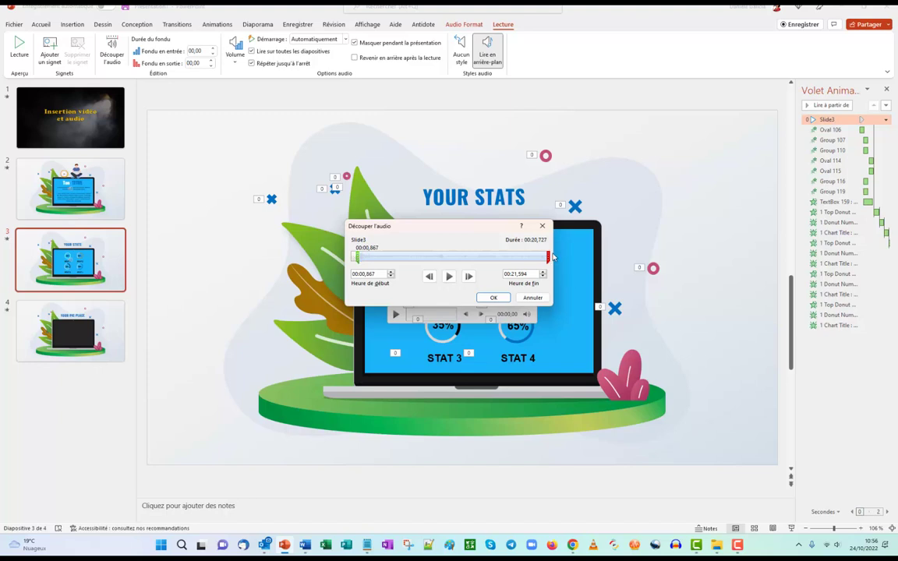
left_click_drag(547, 256, 546, 256)
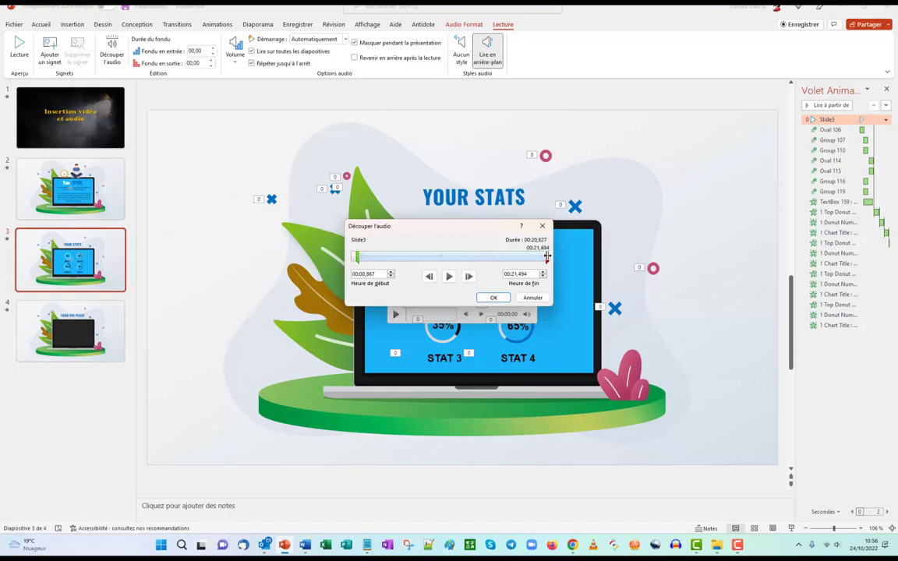
left_click(493, 299)
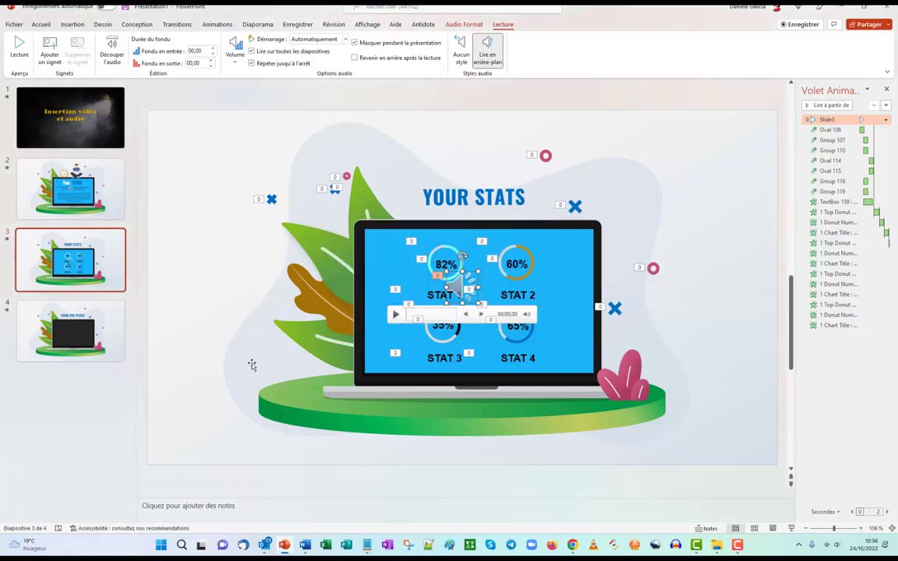
left_click(7, 240)
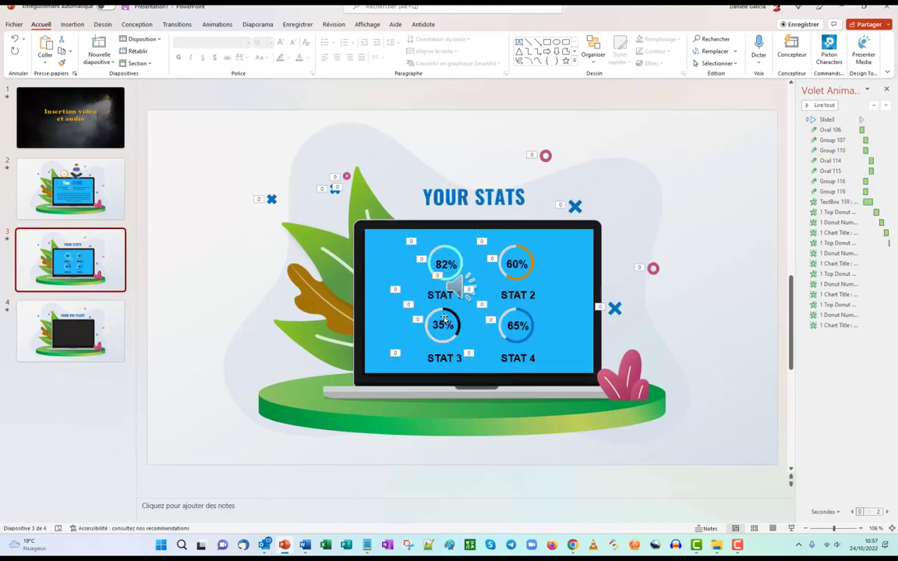
Step: Preview slide 3's animations, then move to slide 4 and open the Insertion > Vidéo options
left_click(6, 241)
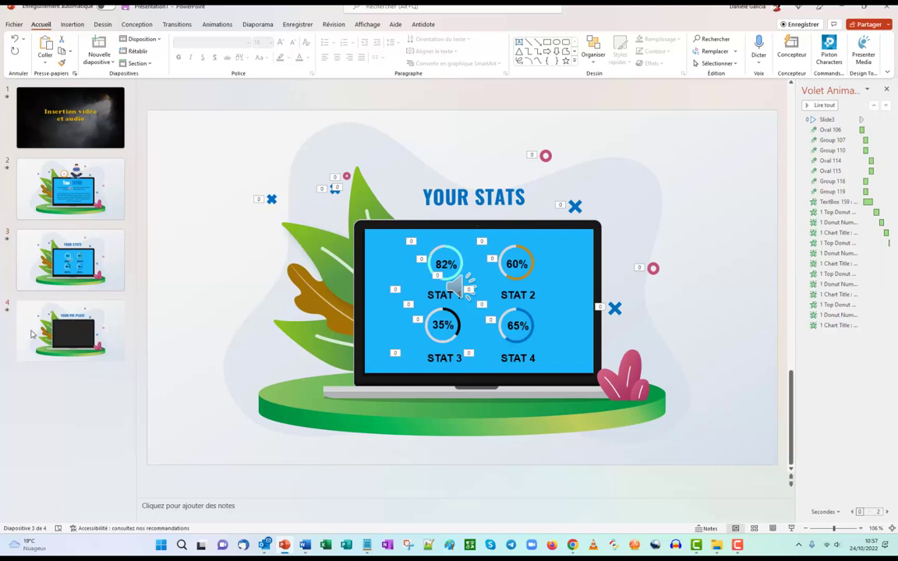
left_click(31, 304)
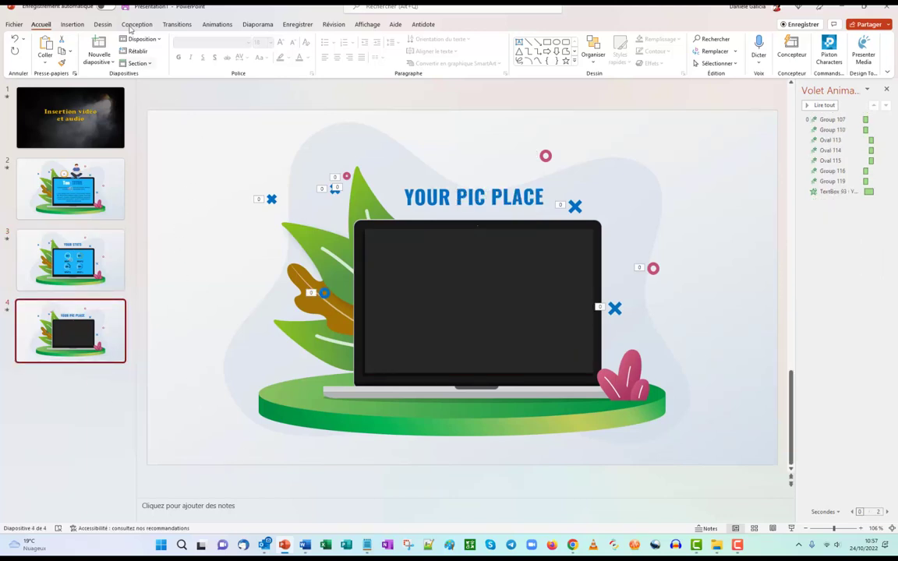
left_click(72, 24)
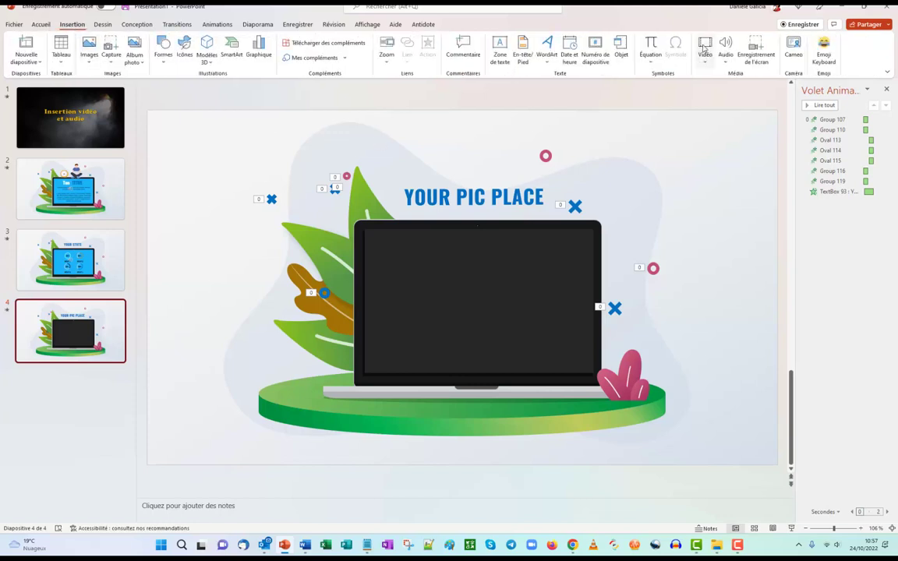
left_click(704, 48)
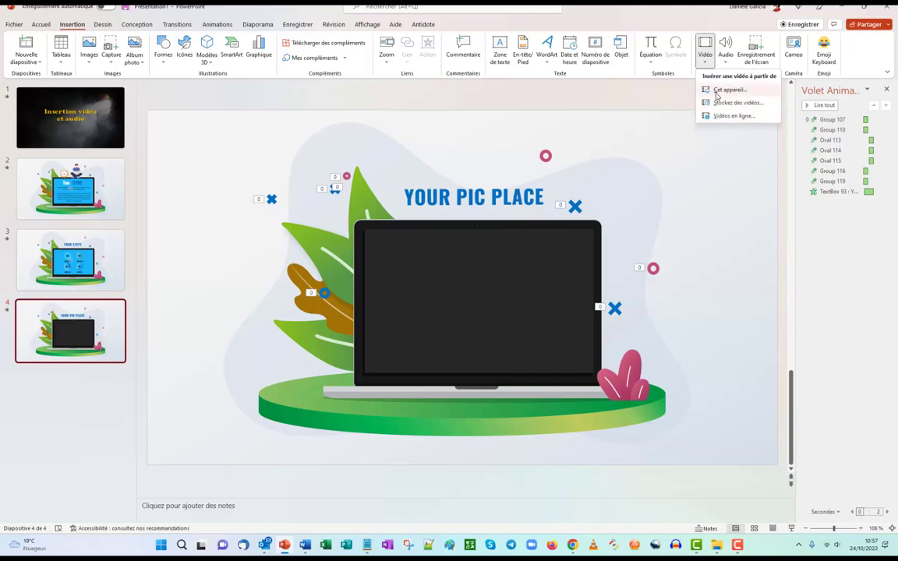
Step: Insert the 'Duck - 114279' video file from this computer onto slide 4
left_click(717, 91)
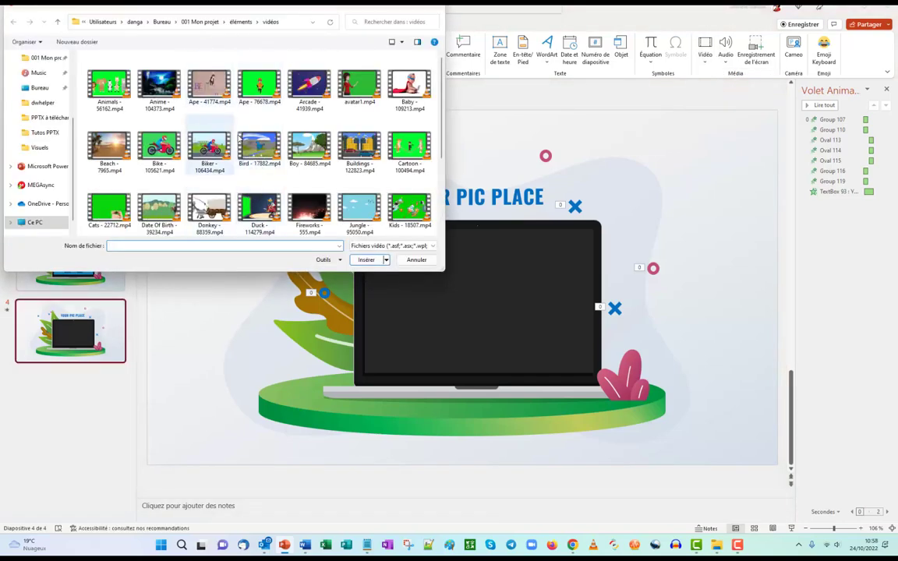
scroll(240, 137, "down", 2)
left_click(258, 146)
left_click(365, 260)
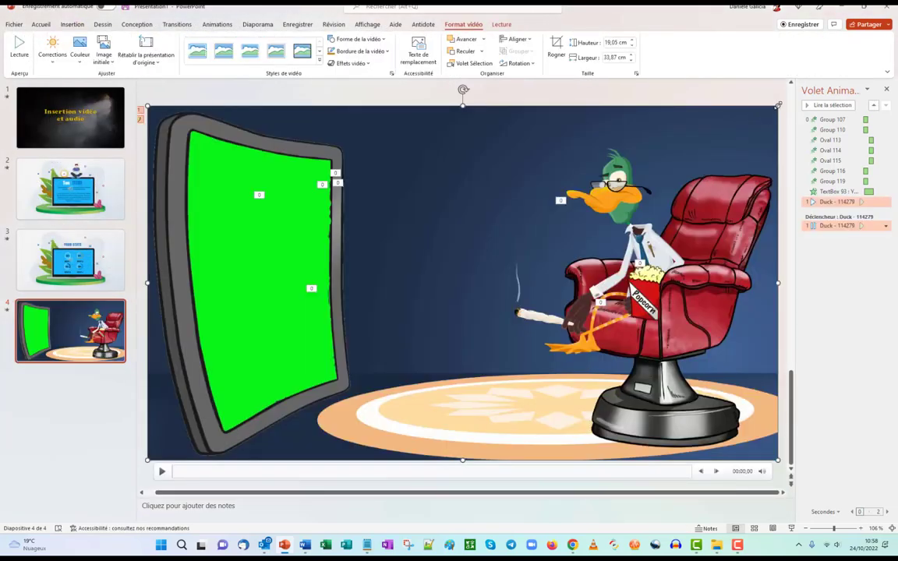
Step: Shrink and position the duck video over the laptop screen, then play and pause it to check
left_click_drag(777, 105, 437, 312)
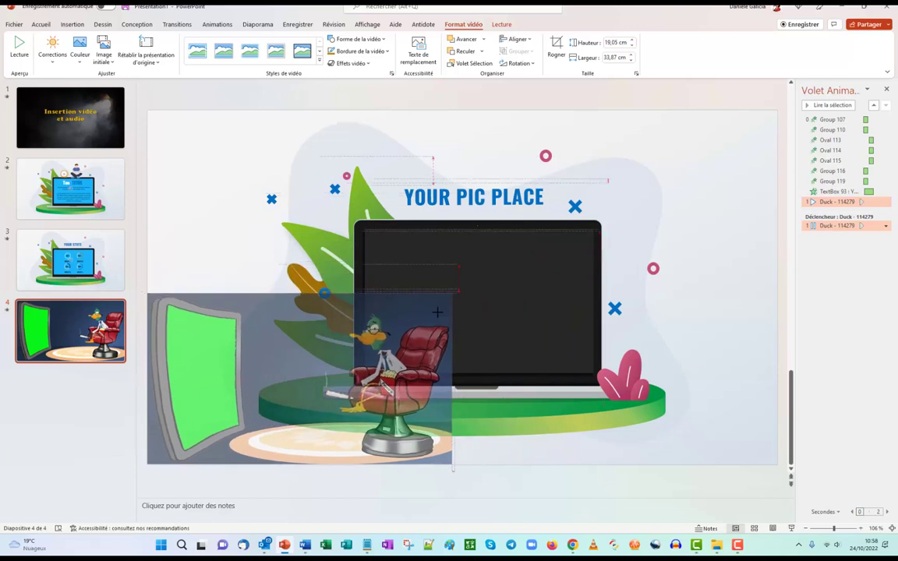
mouse_move(437, 311)
left_mouse_down()
mouse_move(366, 341)
mouse_move(348, 365)
mouse_move(491, 264)
left_mouse_up()
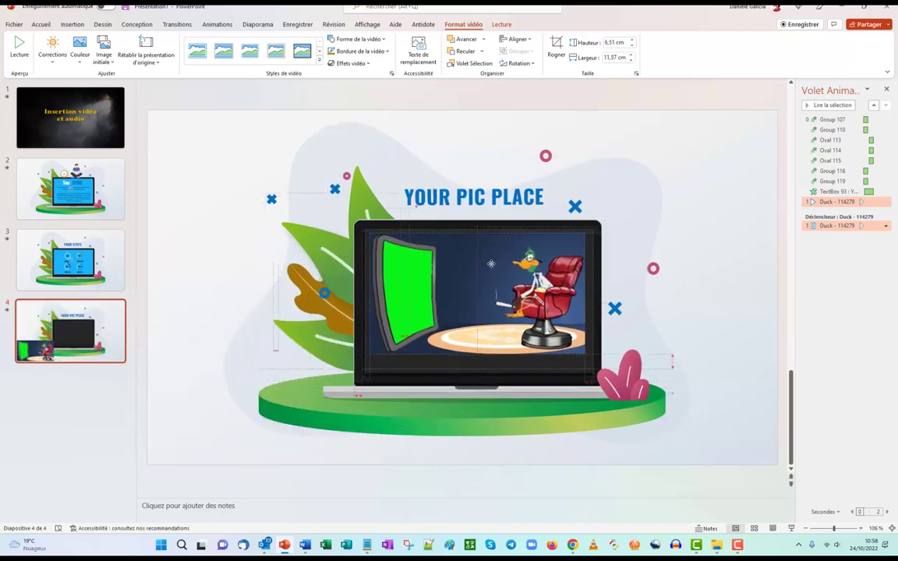
left_click_drag(490, 264, 492, 264)
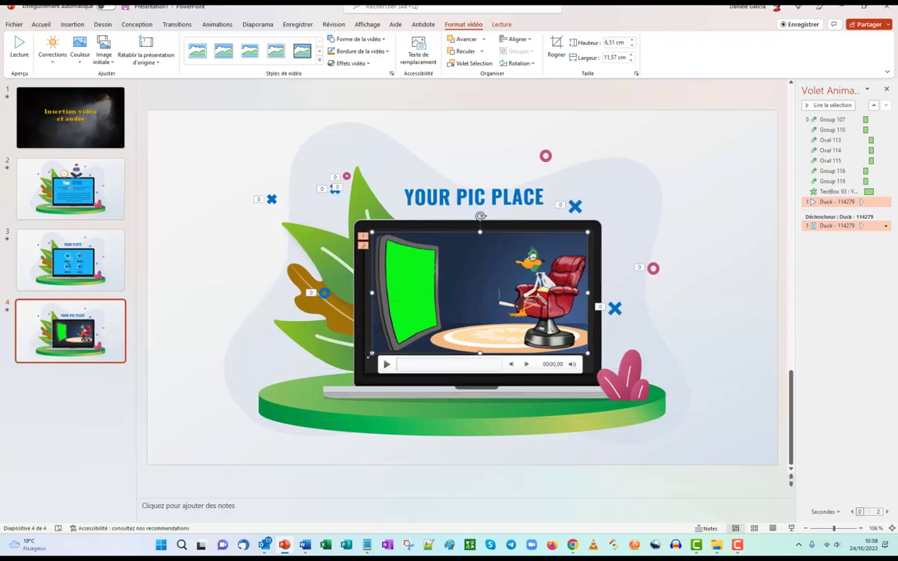
left_click(350, 476)
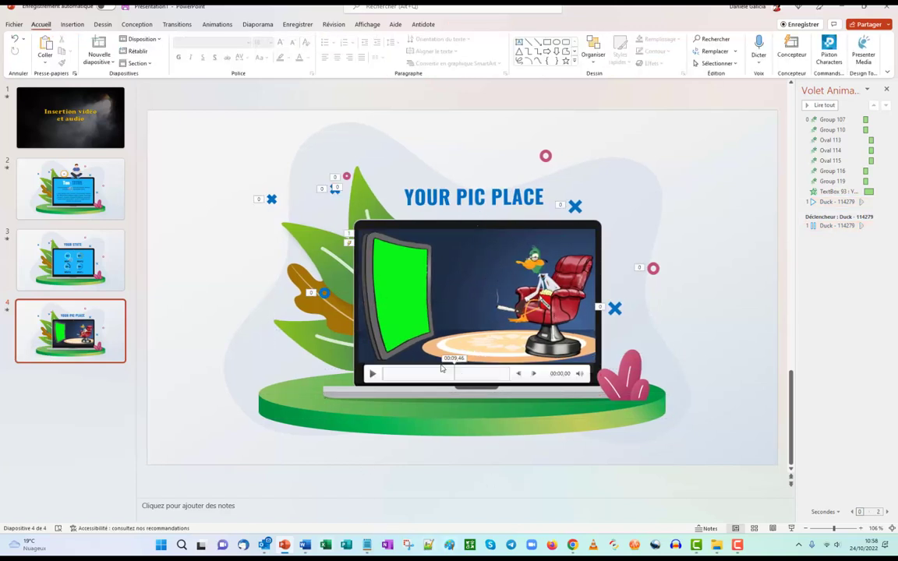
left_click(372, 374)
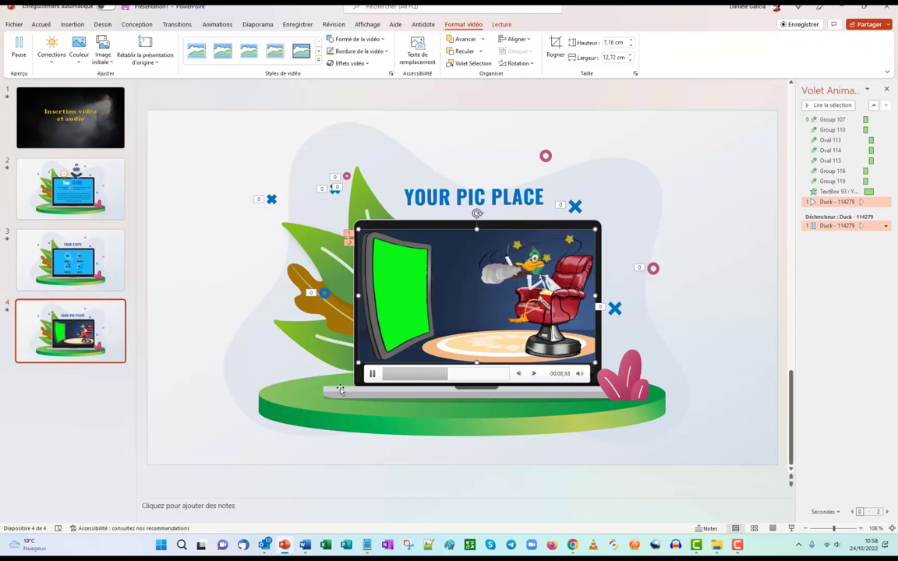
left_click(372, 374)
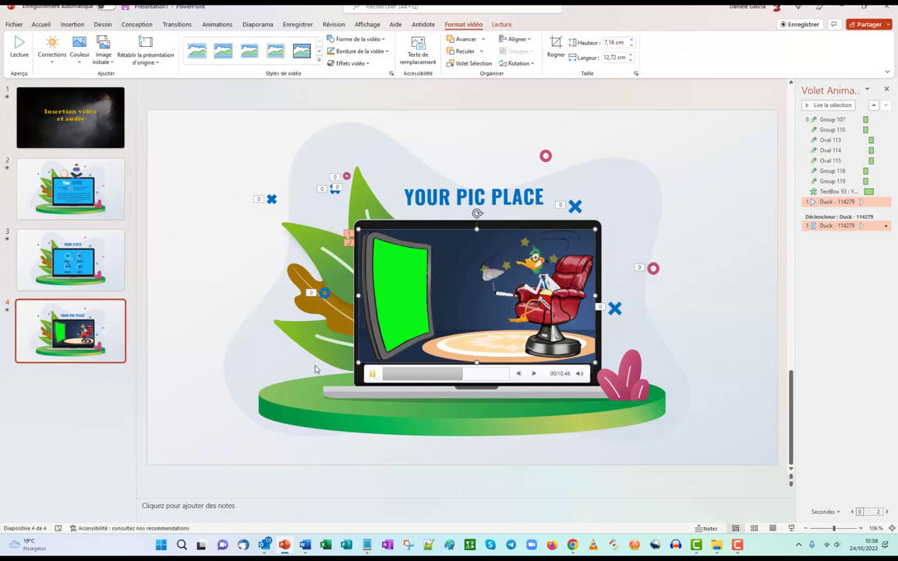
left_click(315, 368)
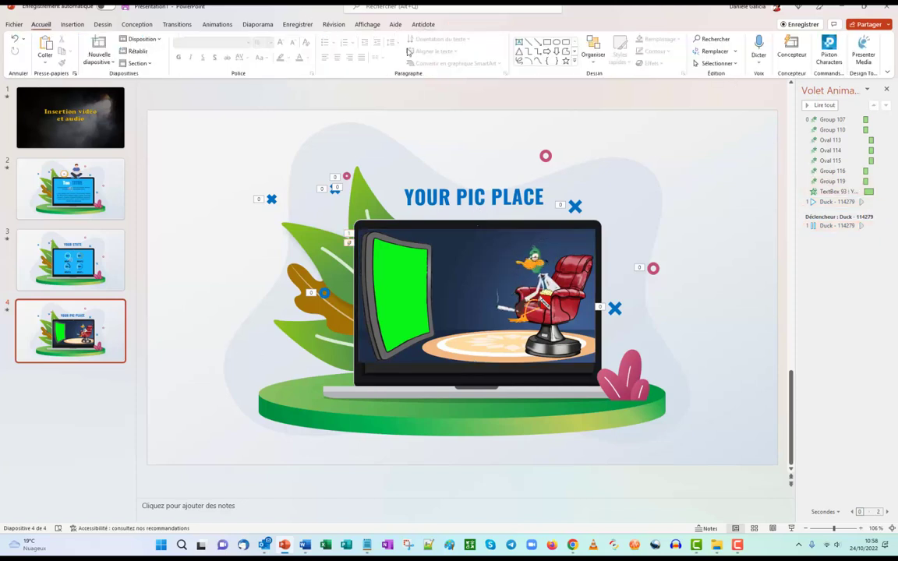
Step: Set the duck video's Démarrage to Automatiquement with Répéter jusqu'à l'arrêt, and preview it
left_click(415, 289)
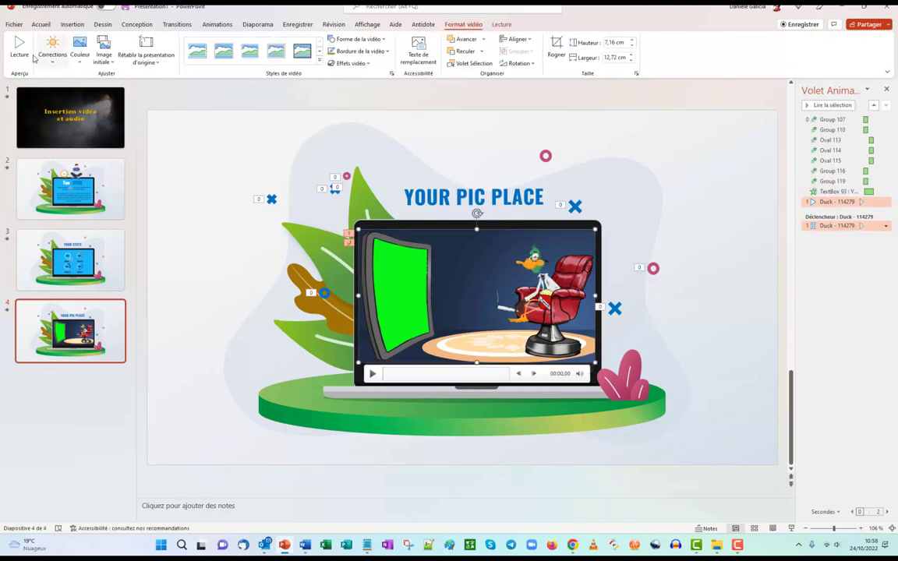
left_click(501, 24)
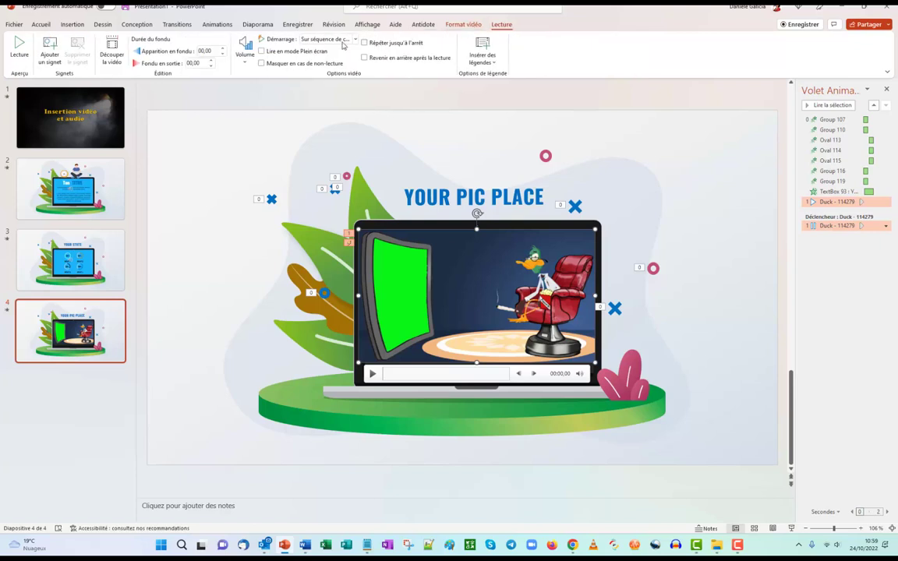
left_click(321, 39)
left_click(323, 64)
left_click(364, 43)
left_click(18, 53)
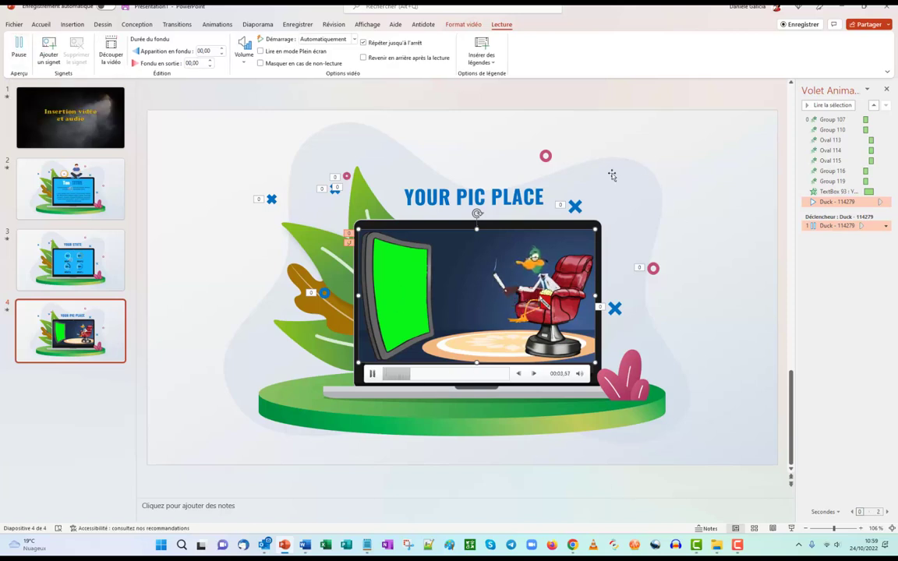
left_click(7, 312)
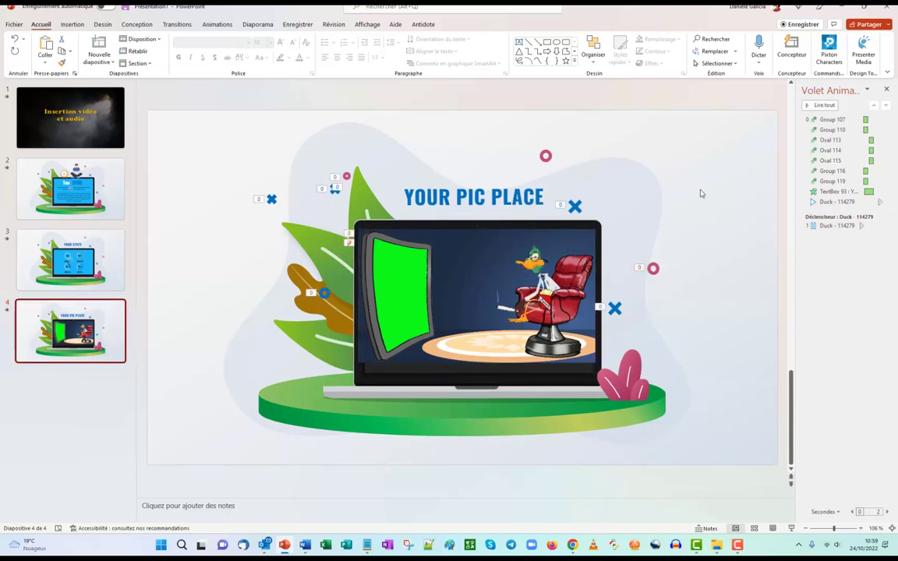
Step: Move the Duck - 114279 animation to the top and set it to Démarrer avec le précédent
left_click(872, 202)
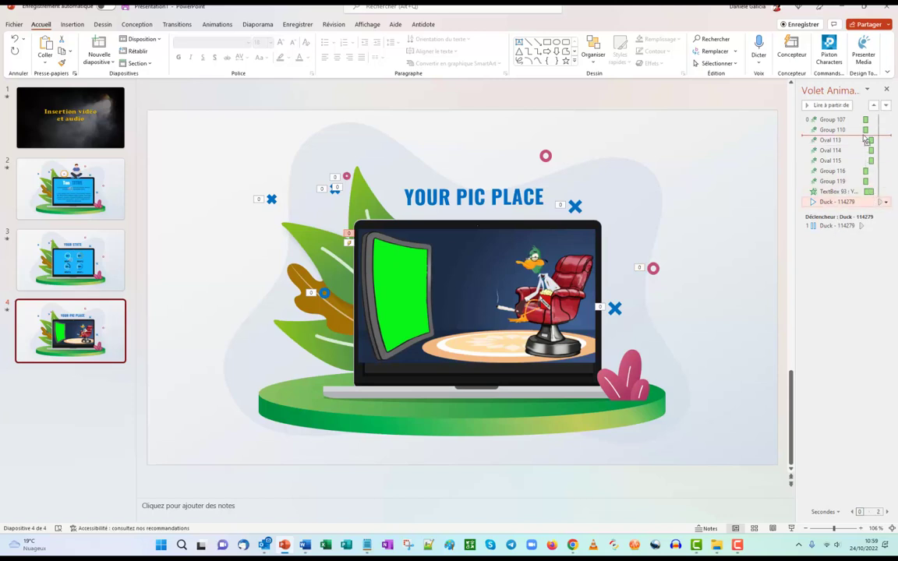
left_click_drag(863, 118, 863, 119)
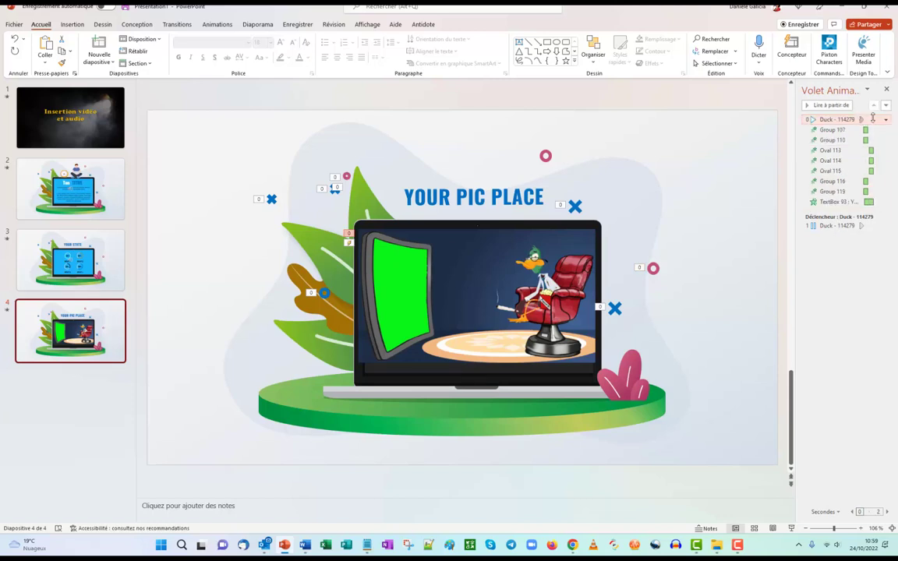
left_click(886, 120)
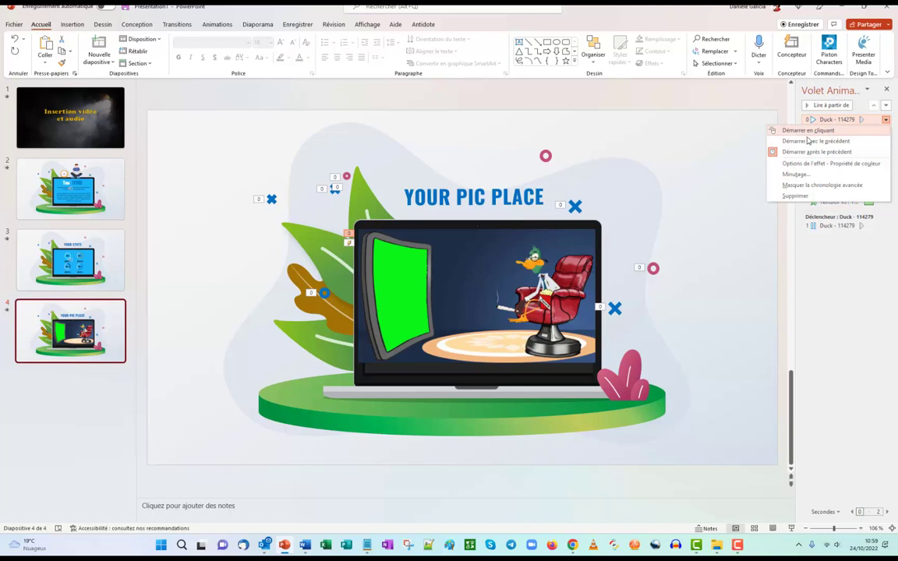
left_click(808, 142)
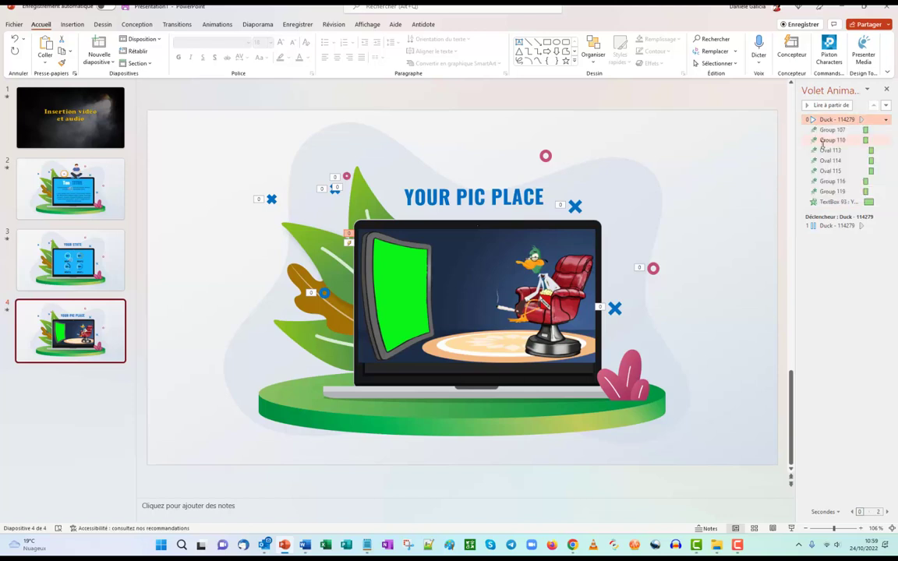
Step: Check the start timings of Group 107 and the duck animations, previewing the slide twice
left_click(885, 130)
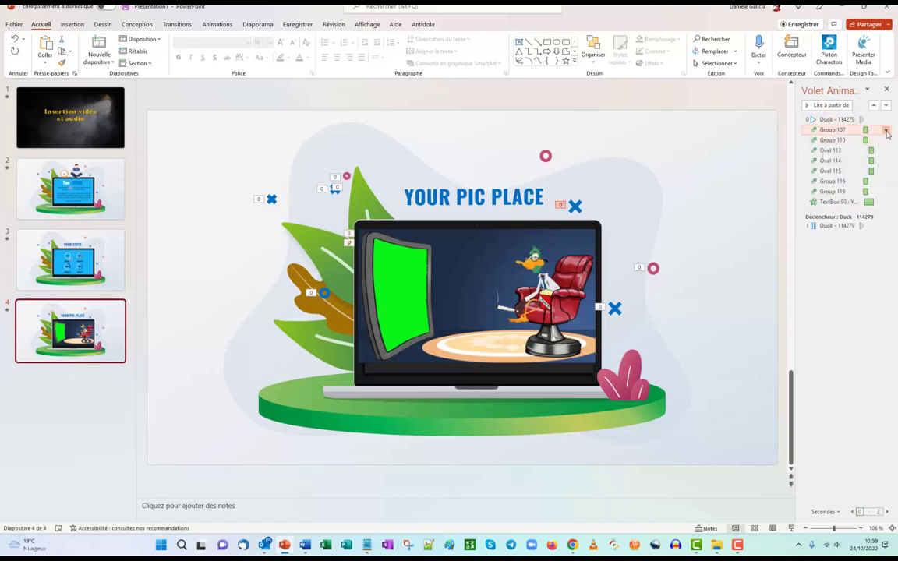
left_click(886, 130)
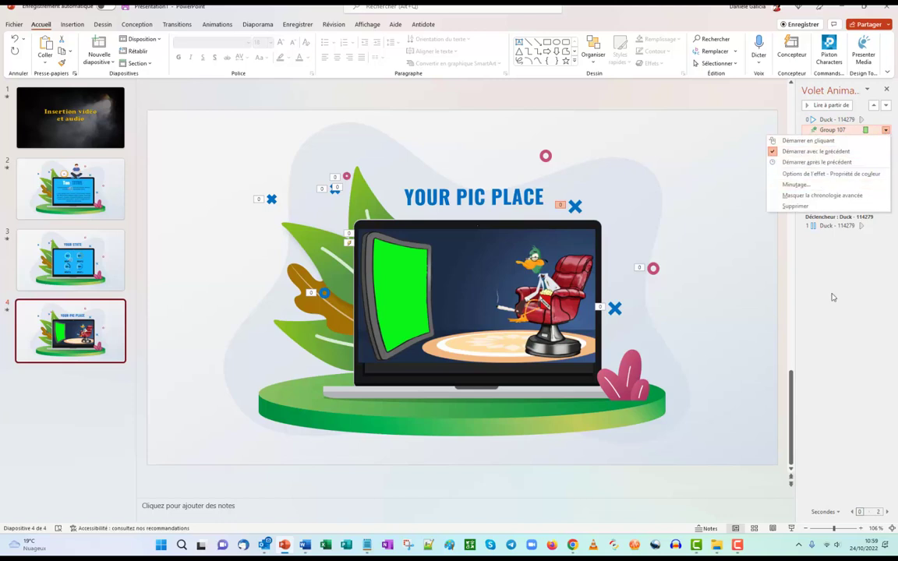
left_click(755, 331)
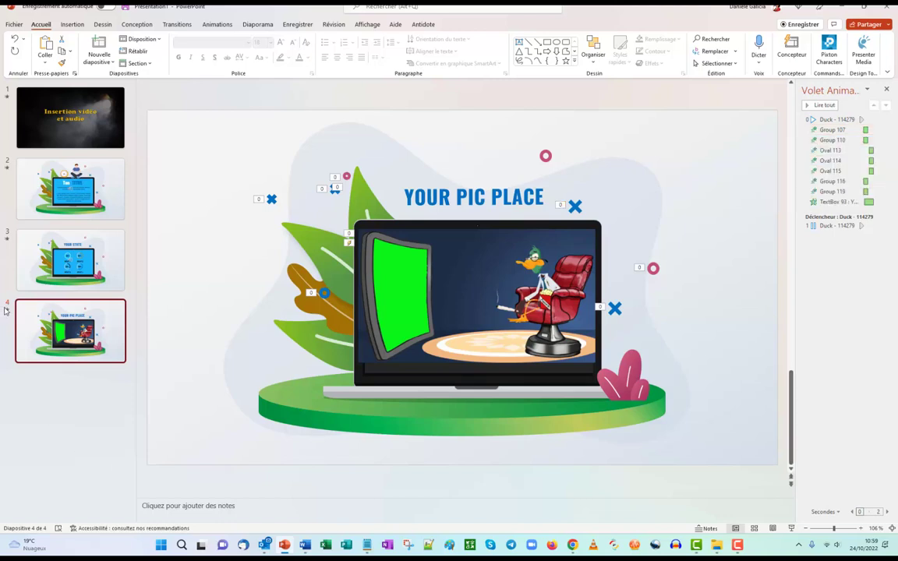
left_click(6, 310)
left_click(7, 309)
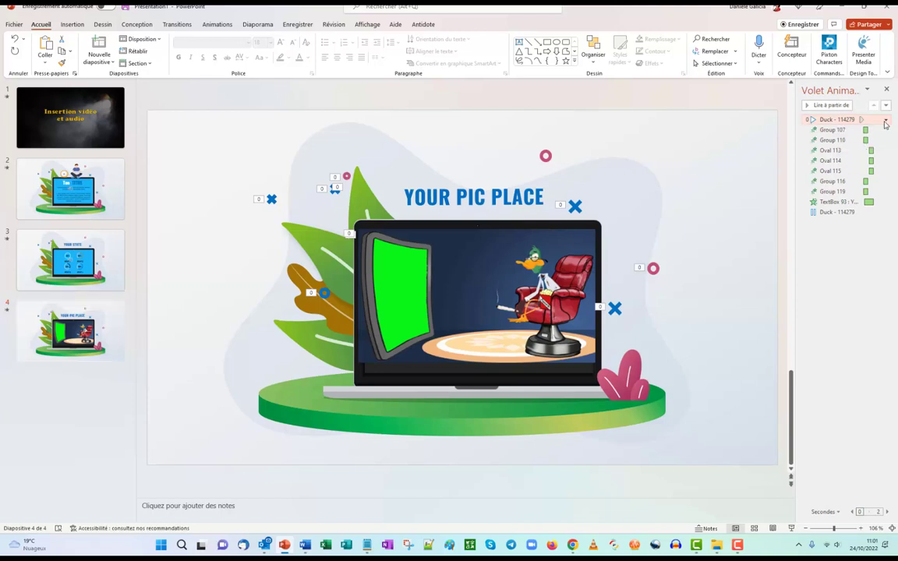
left_click(885, 121)
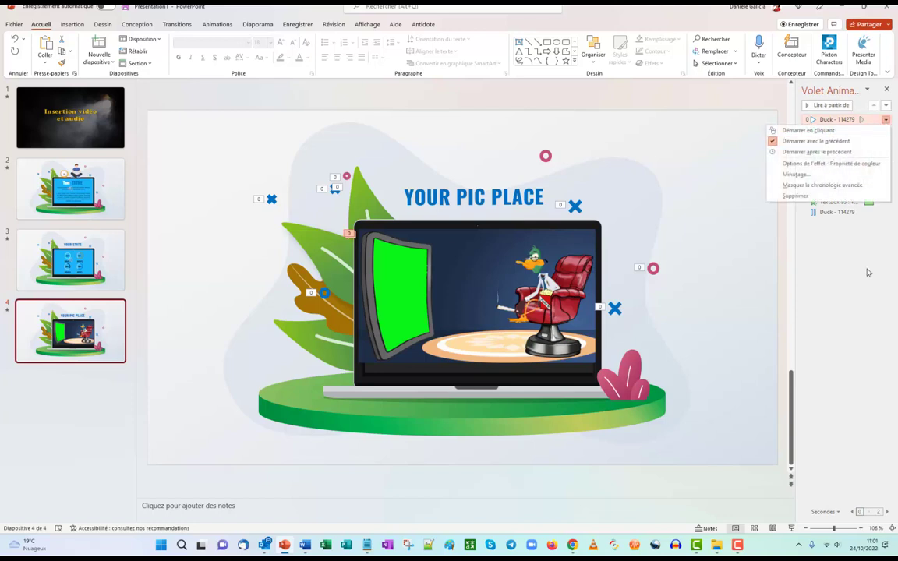
left_click(879, 212)
left_click(885, 212)
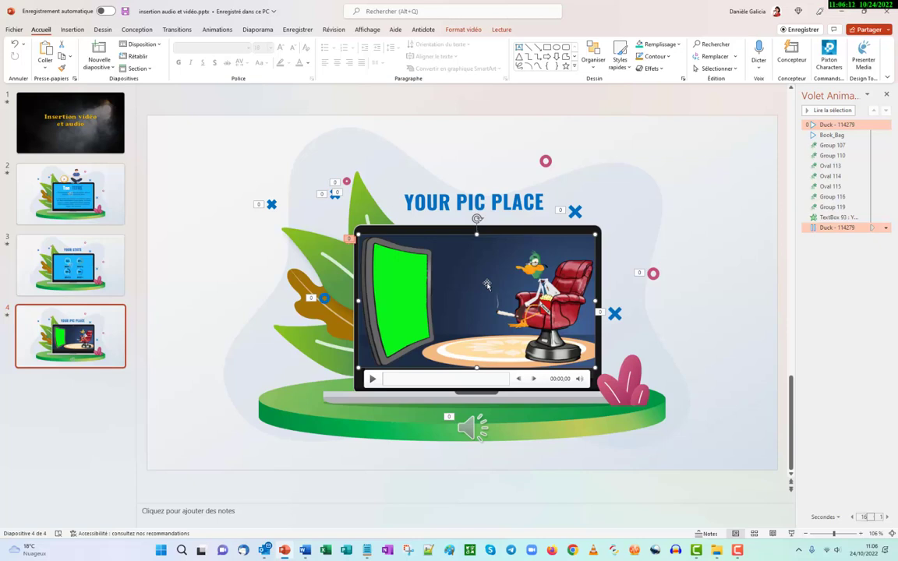
Step: Delete the duck video and choose Vidéos en ligne from the Insertion > Vidéo menu
key("Delete")
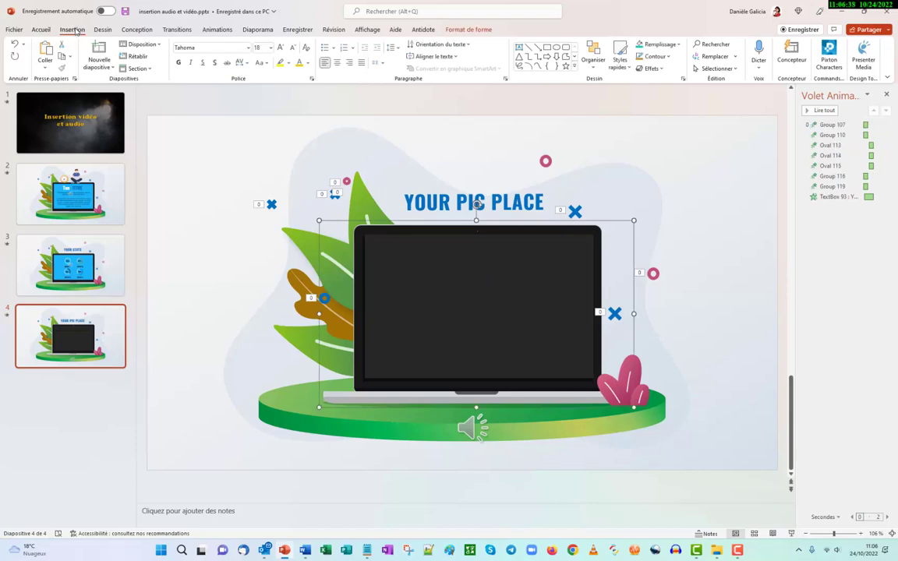
left_click(72, 30)
left_click(706, 67)
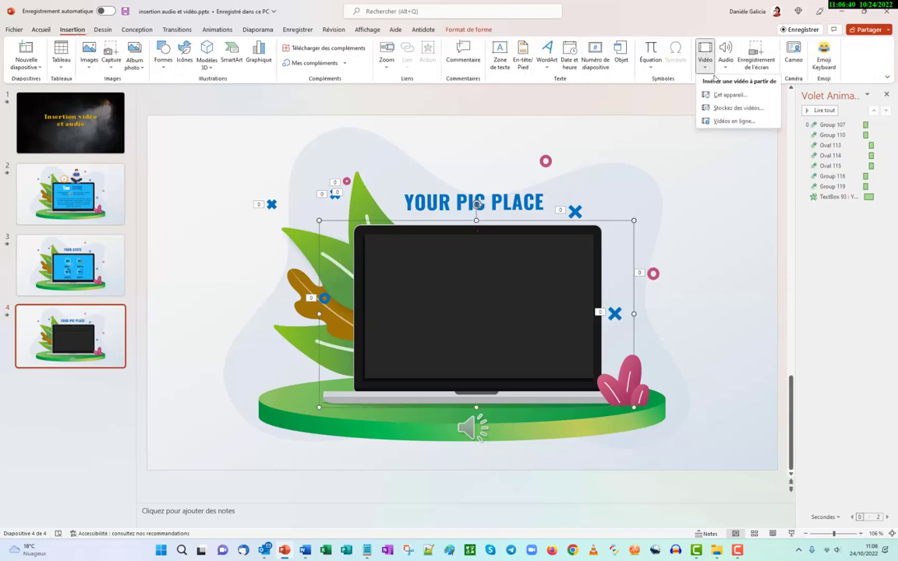
left_click(731, 121)
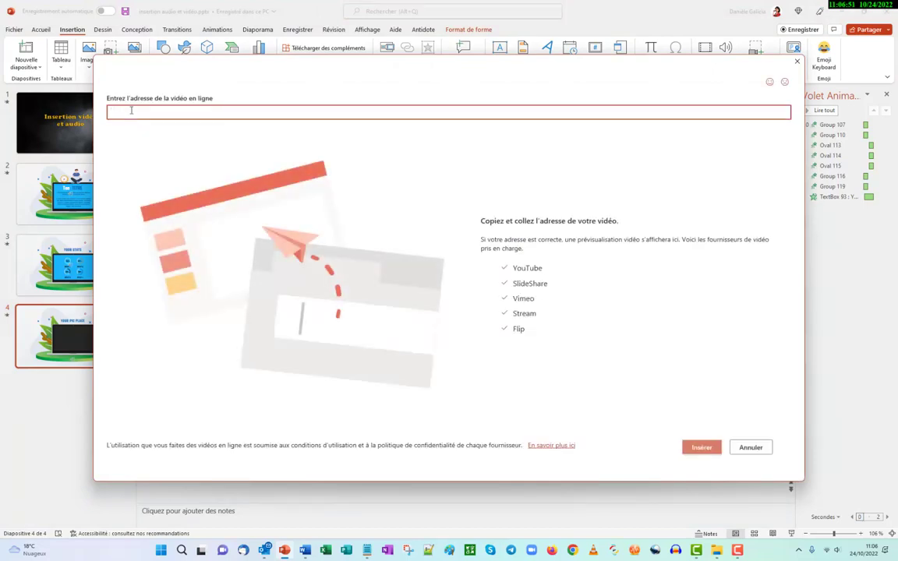
Step: Paste the YouTube video address, insert it, and fit the video over the laptop screen
right_click(131, 110)
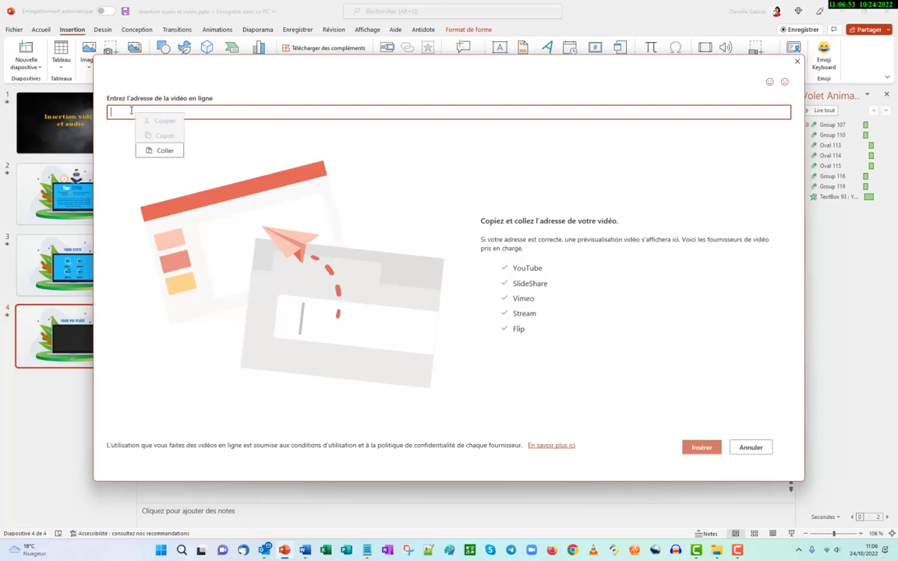
left_click(162, 151)
left_click(163, 152)
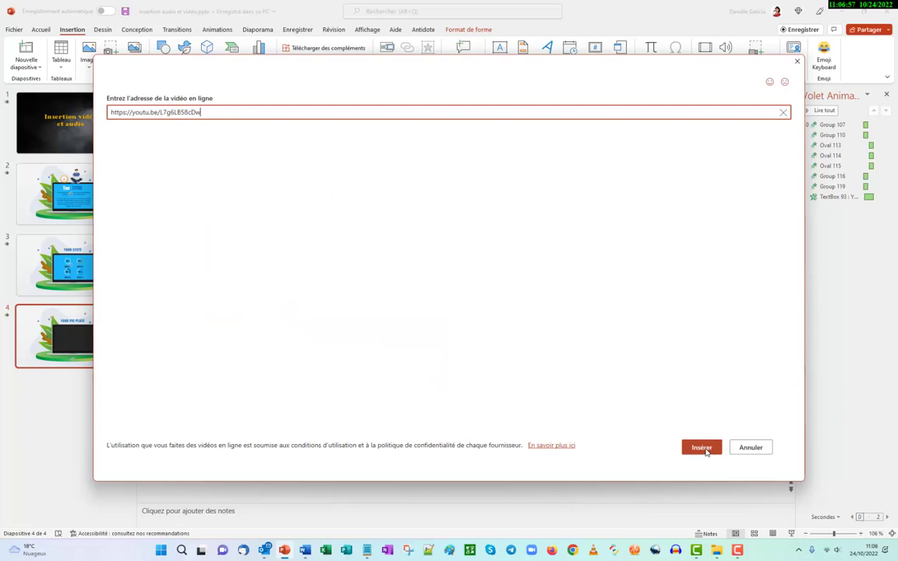
left_click(703, 449)
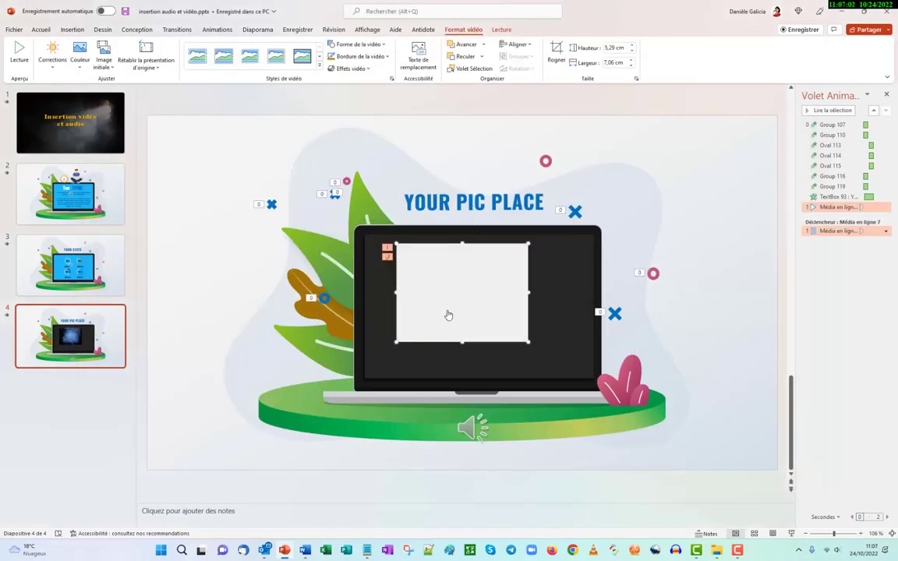
left_click_drag(448, 315, 577, 358)
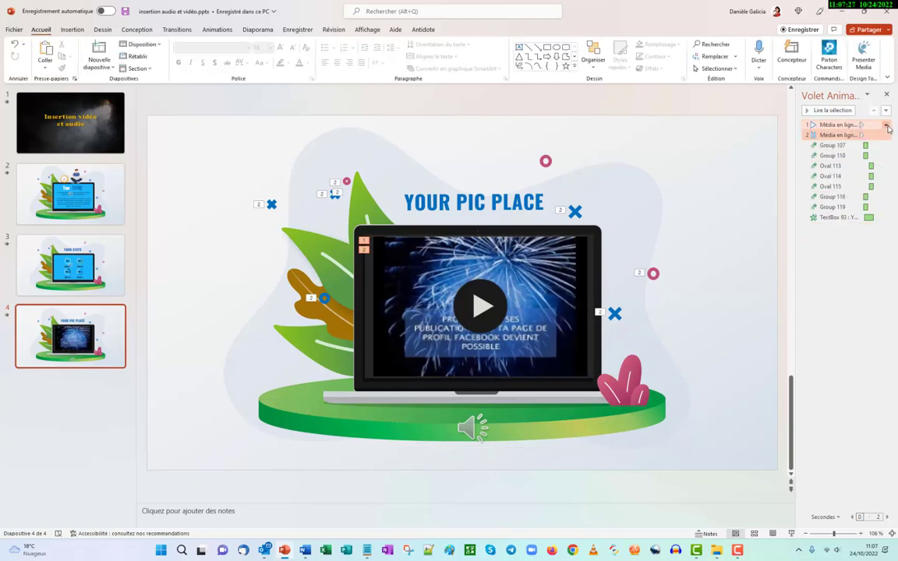
Step: Set the online video's animation entry to start with the previous animation and preview
left_click(888, 129)
left_click(810, 144)
left_click(736, 304)
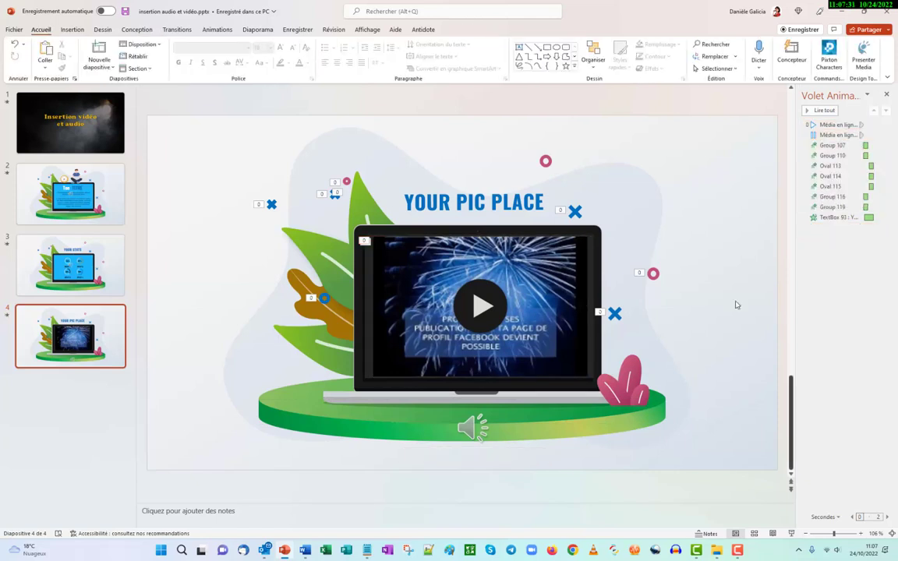
left_click(8, 314)
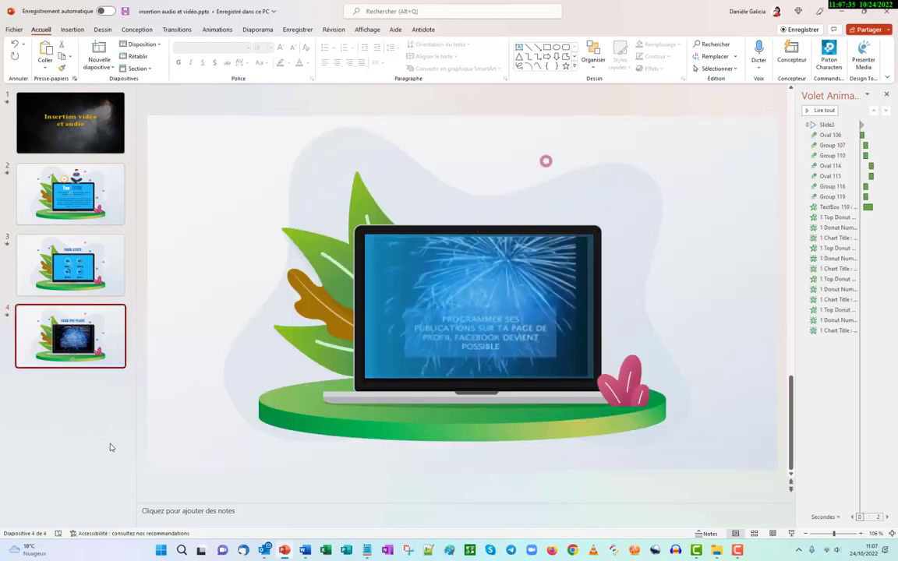
Step: Move the second online-video entry to the end, starting after the previous animation
left_click_drag(837, 135, 877, 222)
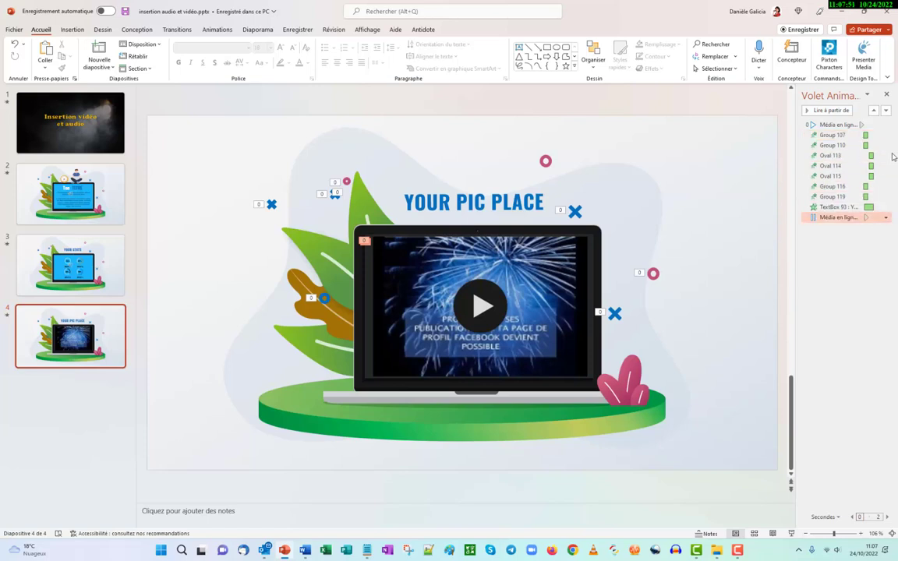
left_click(887, 222)
left_click(787, 248)
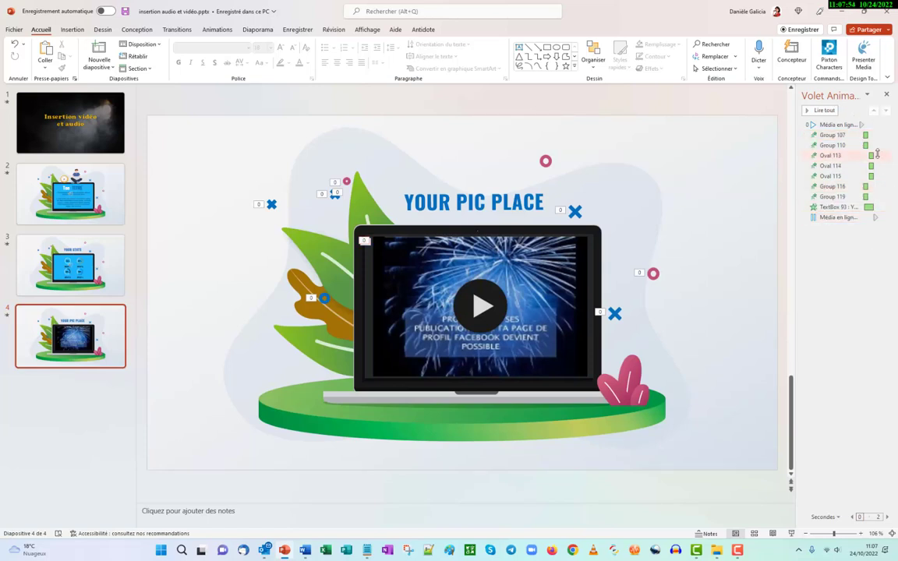
left_click(834, 125)
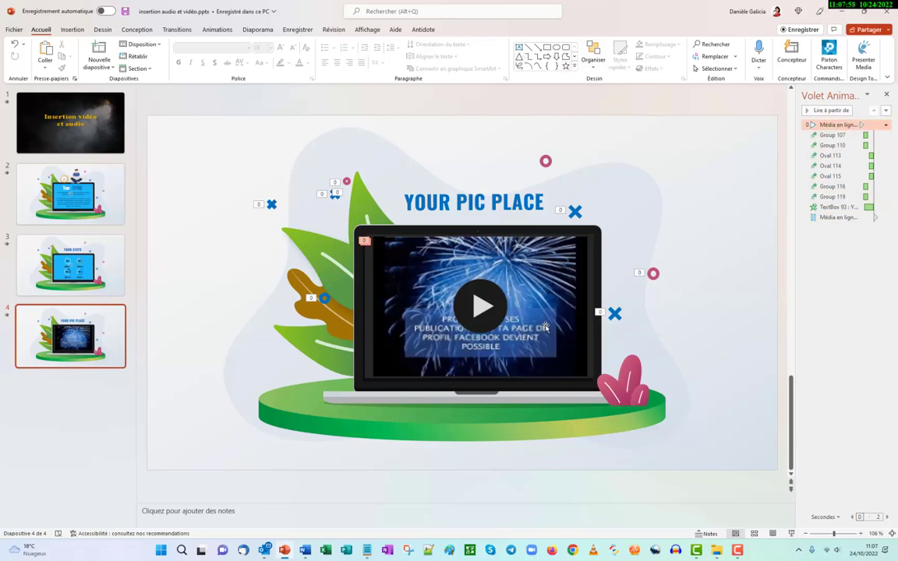
Step: Set the online video's Démarrage to Automatiquement on the Lecture tab
left_click(470, 312)
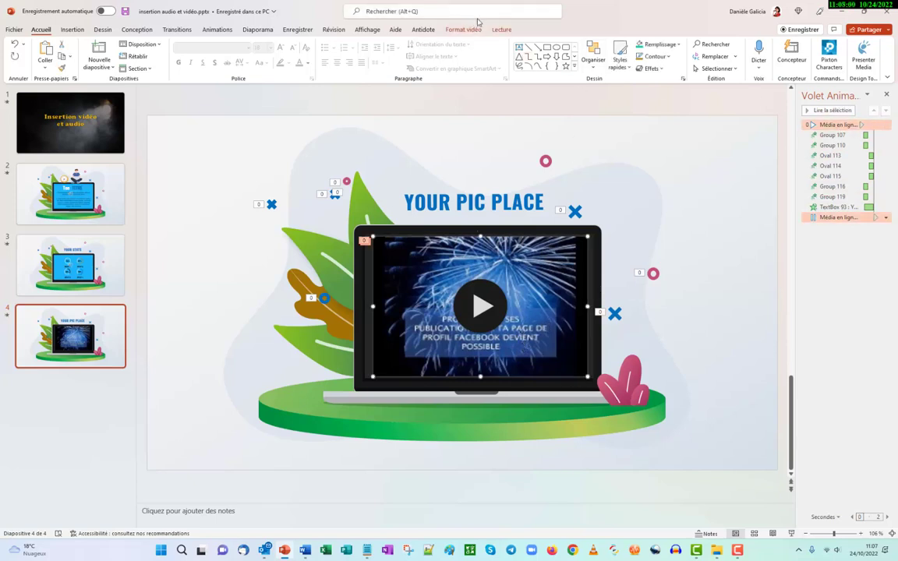
left_click(501, 29)
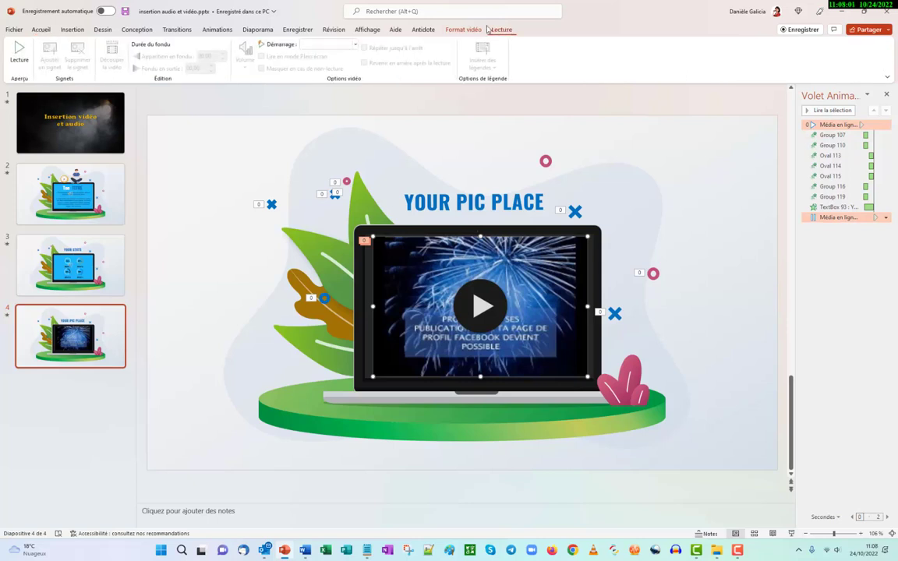
left_click(327, 48)
left_click(304, 59)
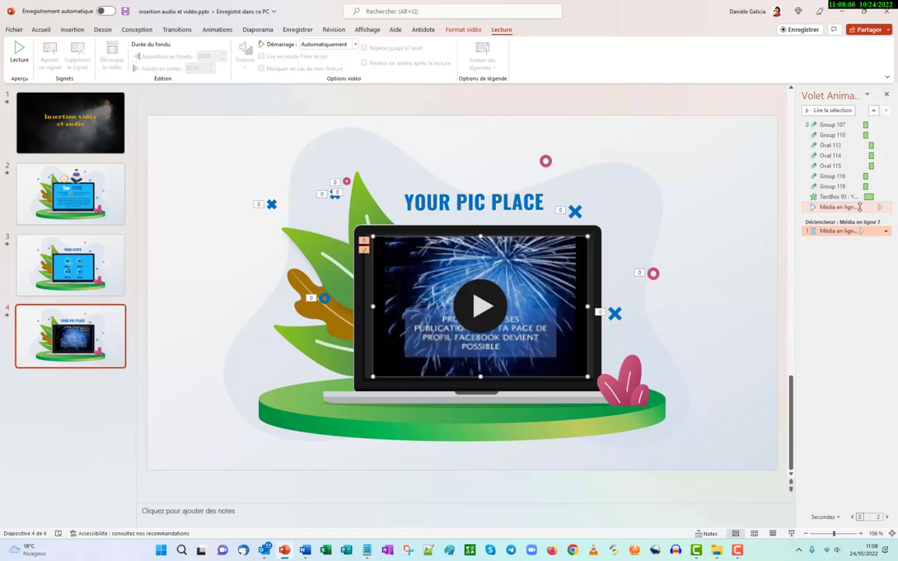
Step: Move Média en ligne to the top, set Démarrer avec le précédent, and preview slide 4
left_click_drag(858, 207, 847, 124)
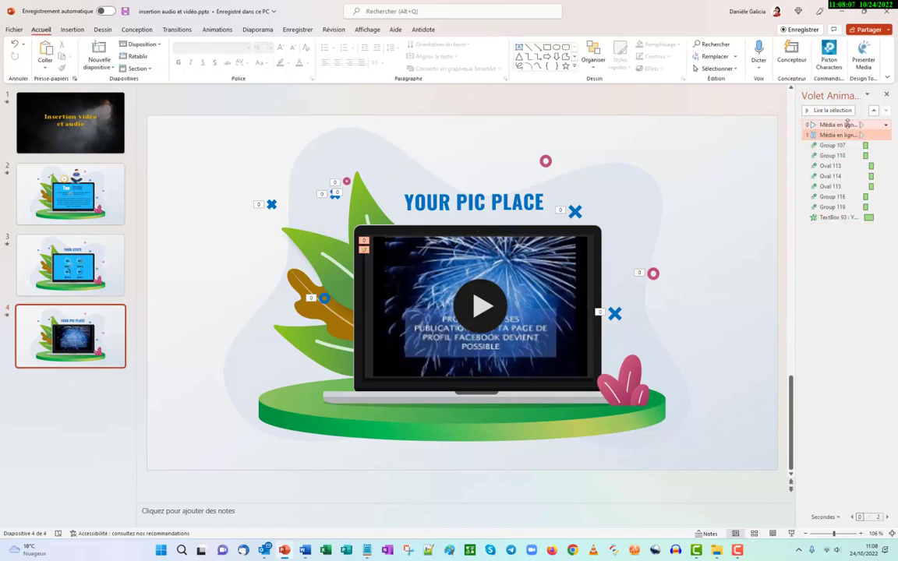
left_click(886, 128)
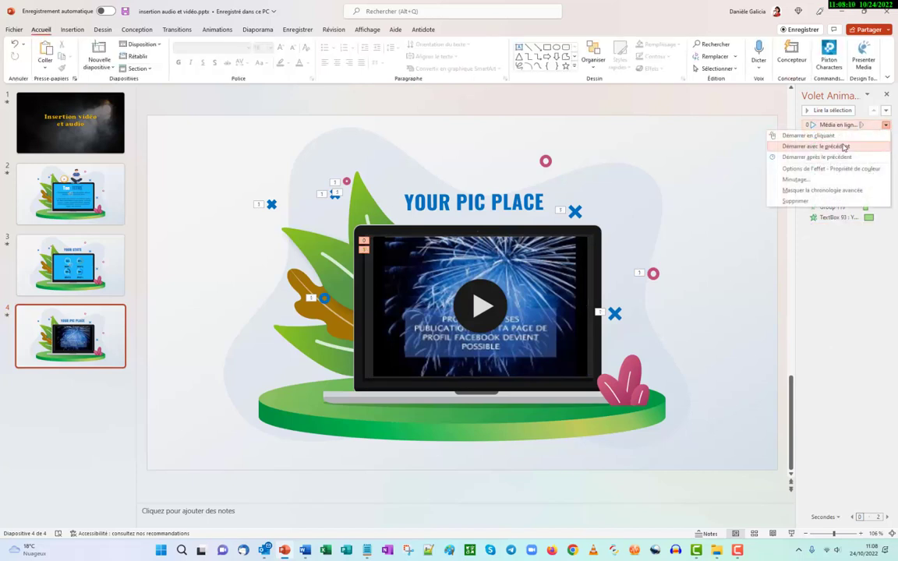
left_click(814, 144)
left_click(857, 377)
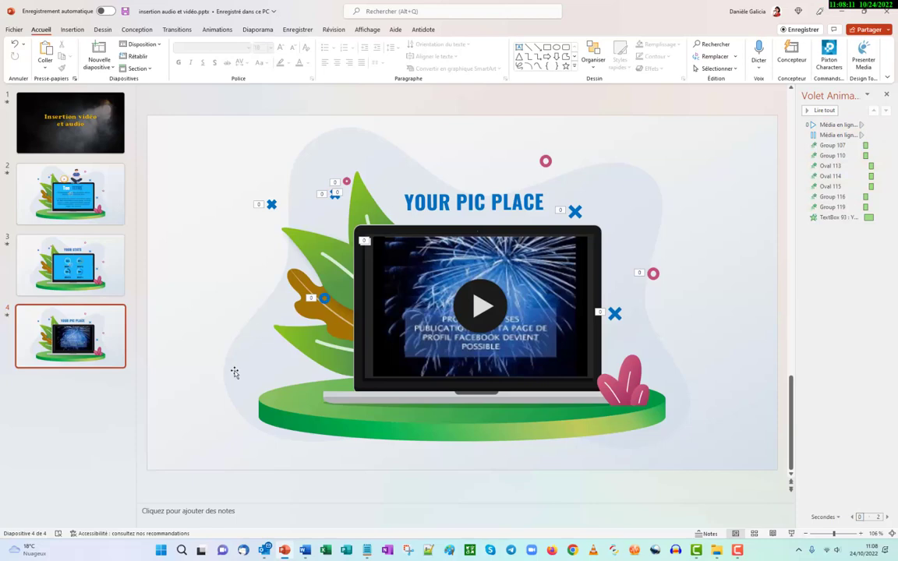
left_click(7, 316)
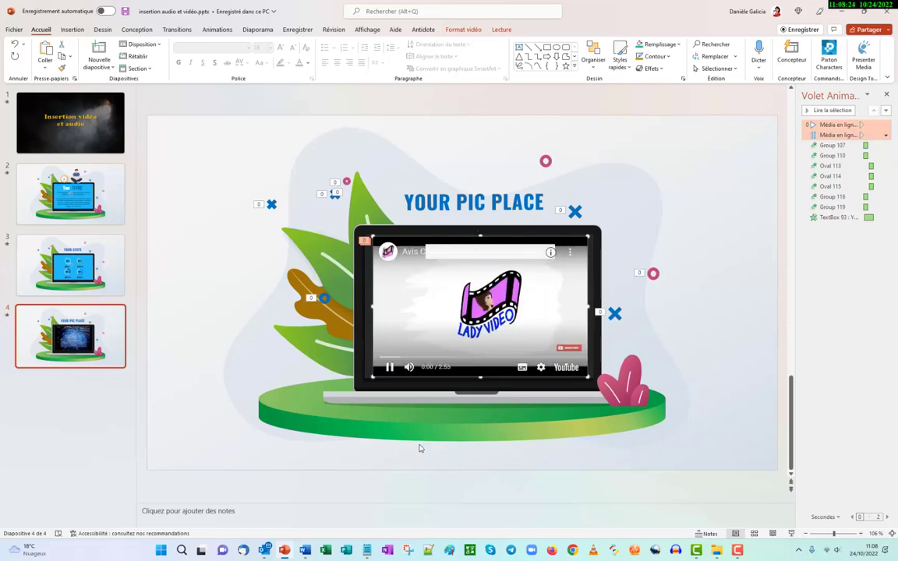
left_click(390, 367)
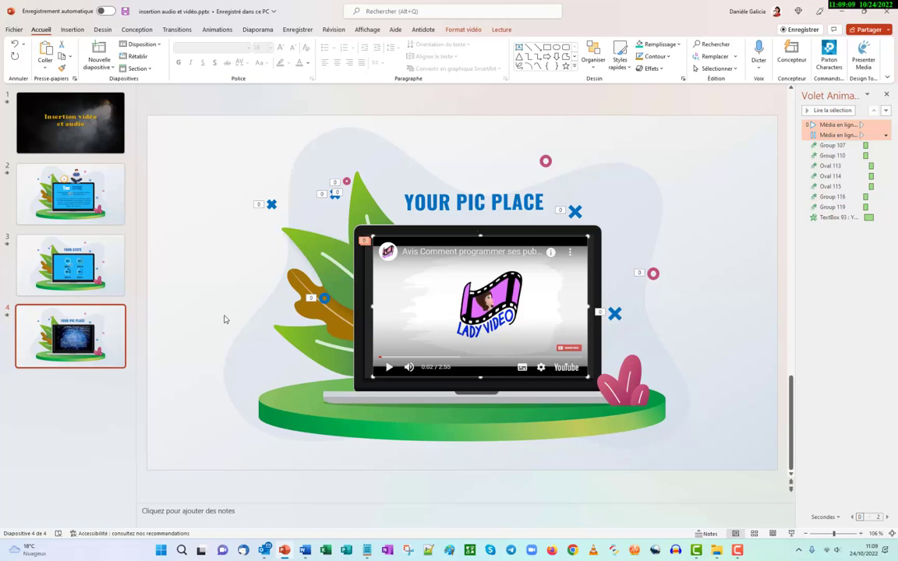
left_click(13, 31)
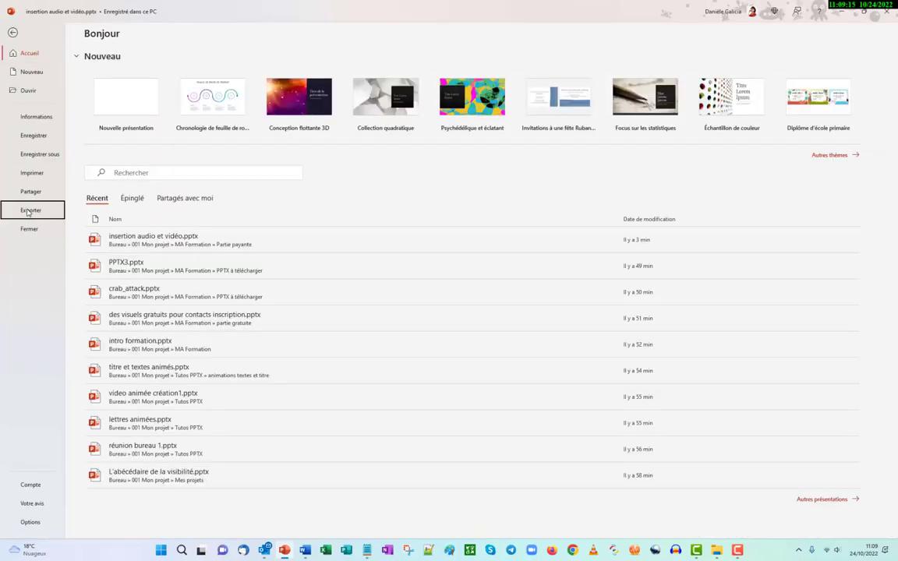
left_click(29, 210)
left_click(132, 90)
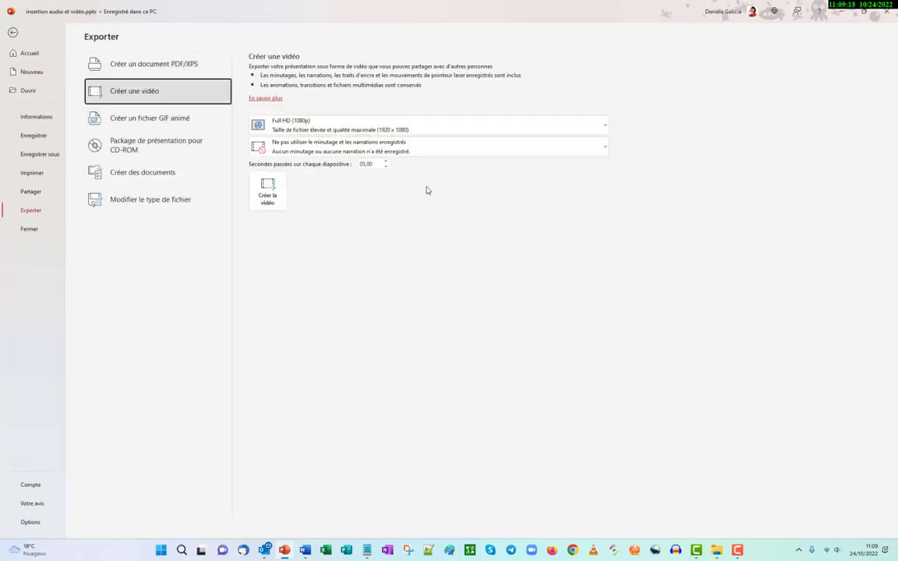
left_click(327, 130)
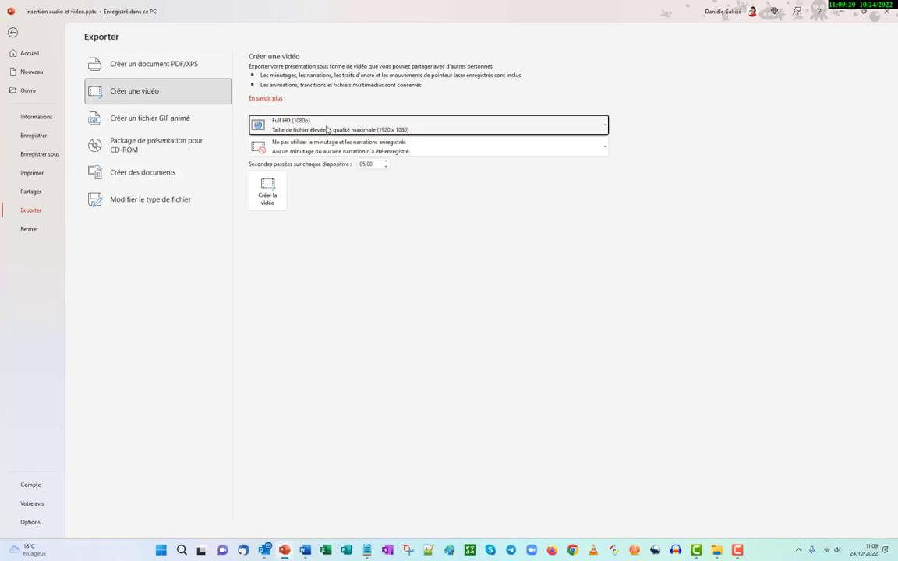
left_click(327, 129)
left_click(324, 126)
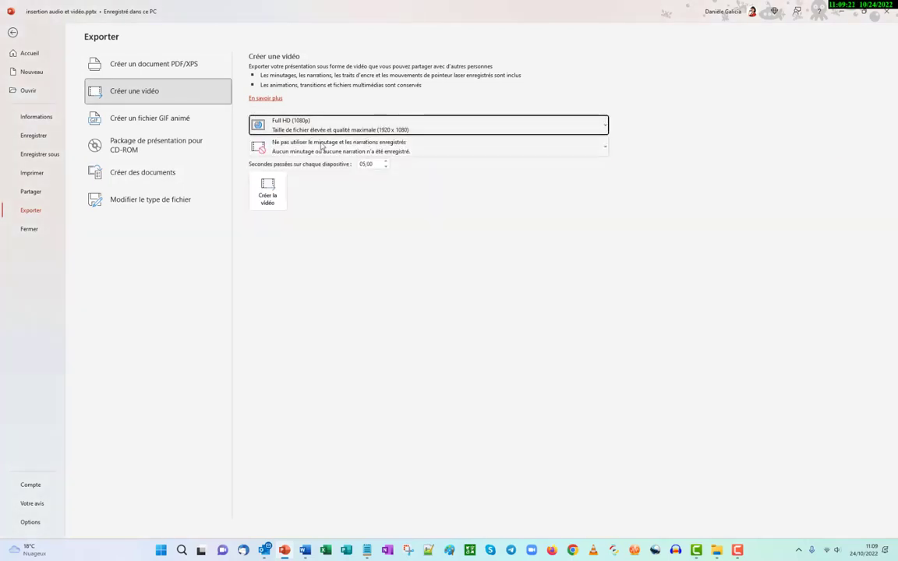
left_click(321, 146)
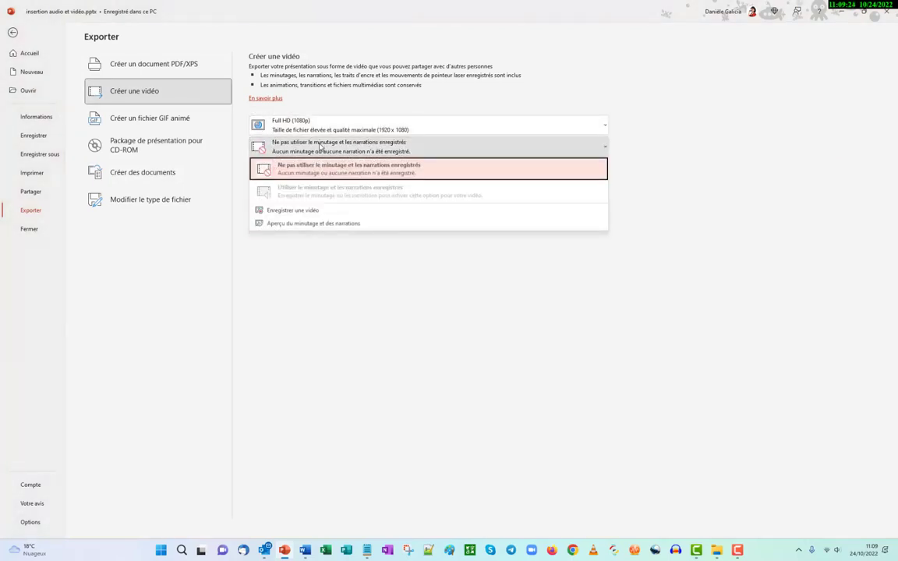
left_click(499, 261)
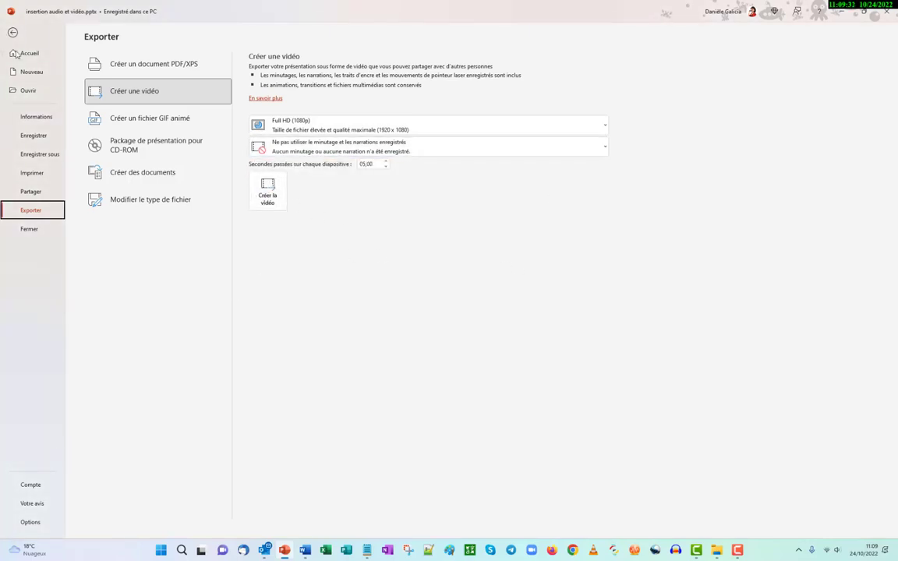
left_click(14, 34)
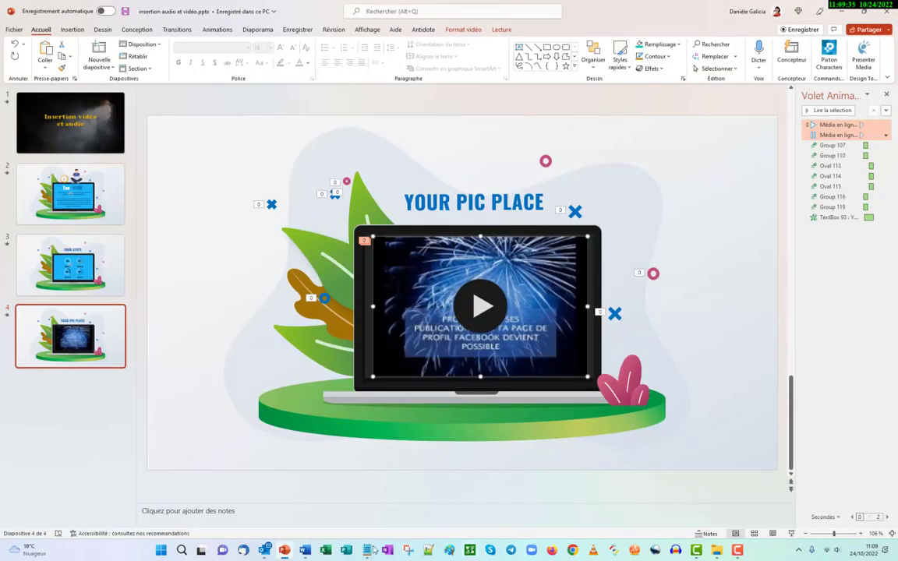
left_click(82, 444)
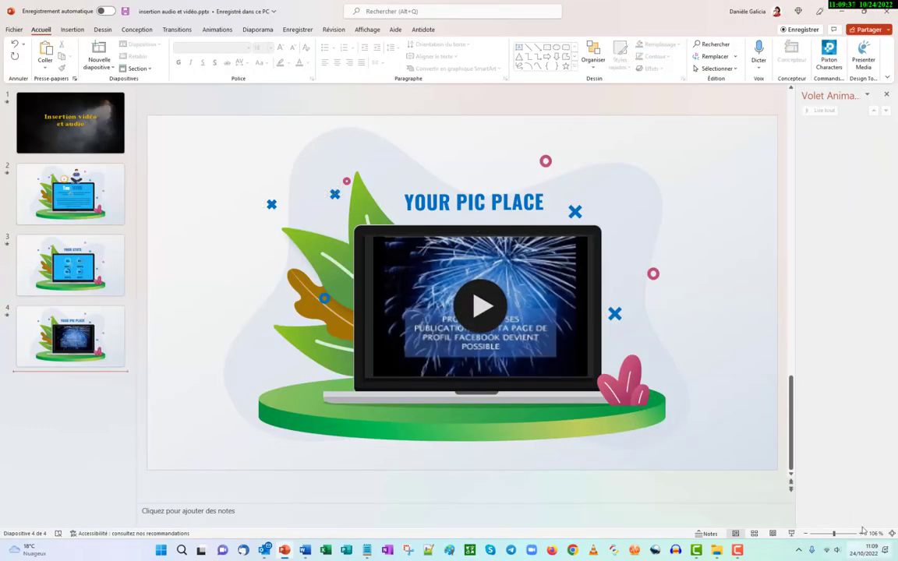
key("Home")
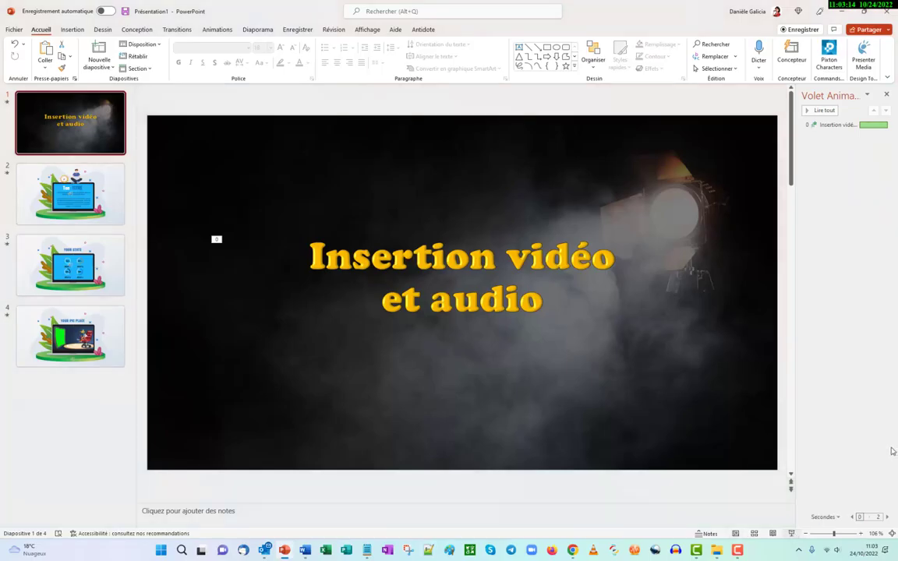
key("F5")
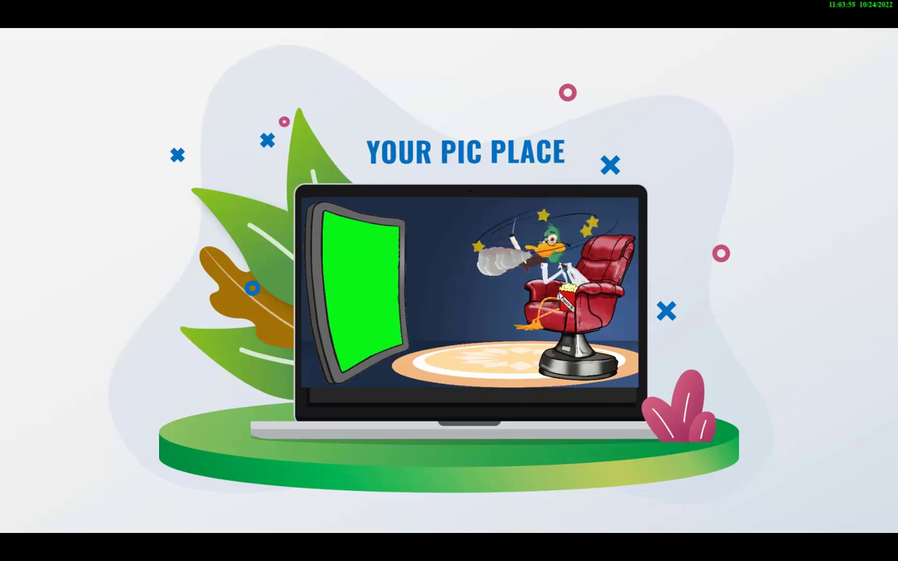
key("Escape")
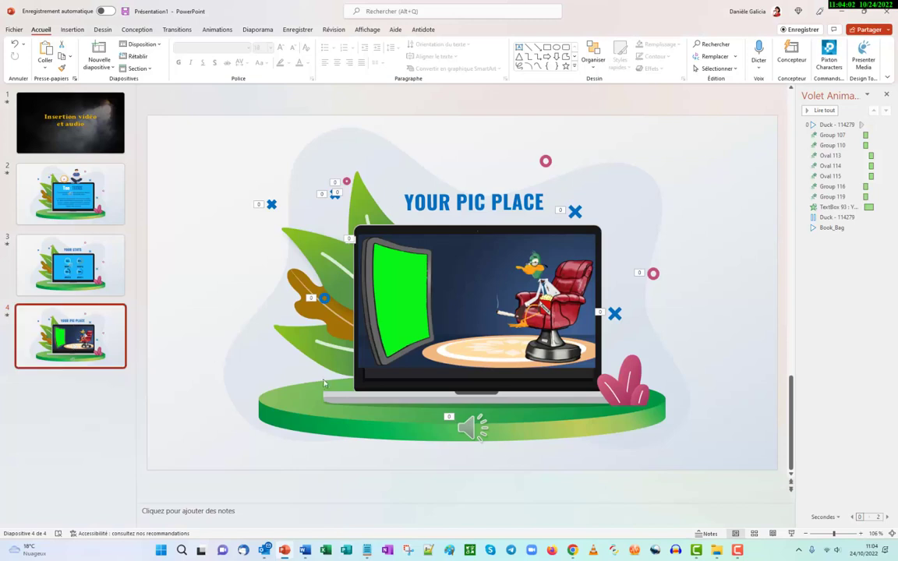
Step: Place Book_Bag right after Duck - 114279, starting with the previous animation, then run the slideshow
left_click(470, 427)
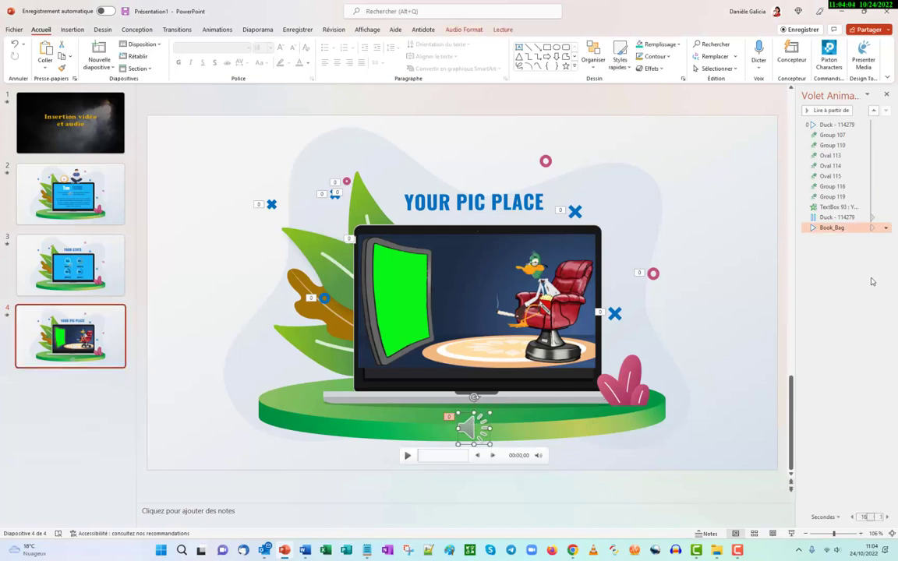
left_click_drag(862, 226, 860, 125)
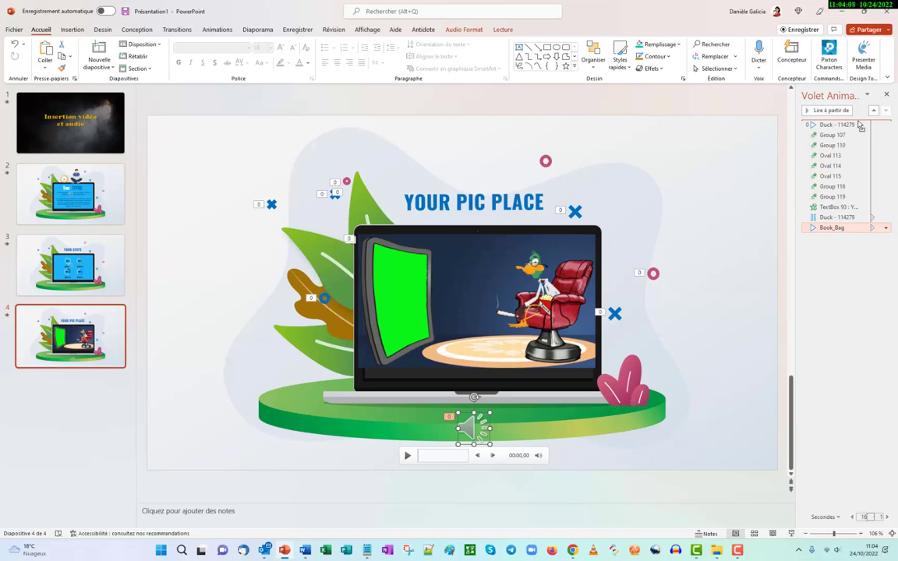
left_click_drag(860, 131, 861, 129)
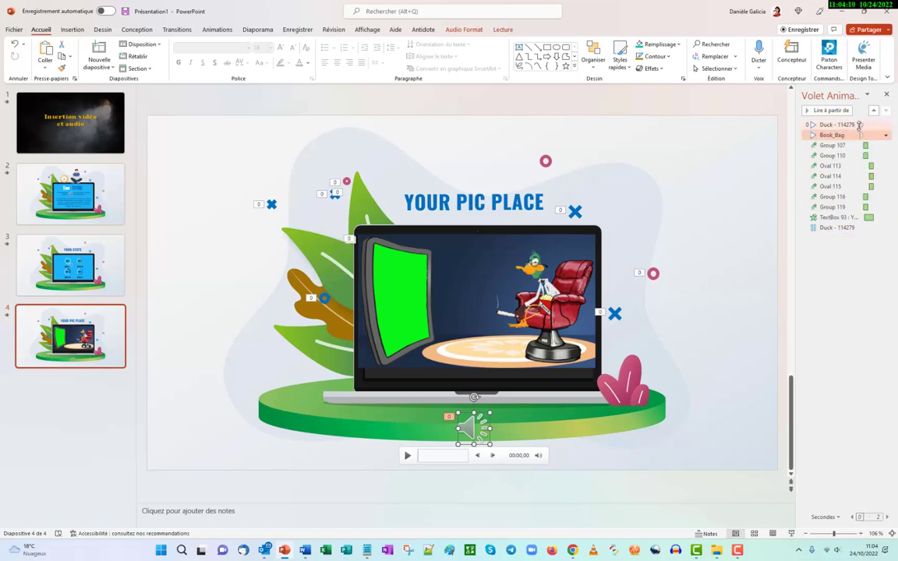
left_click(885, 135)
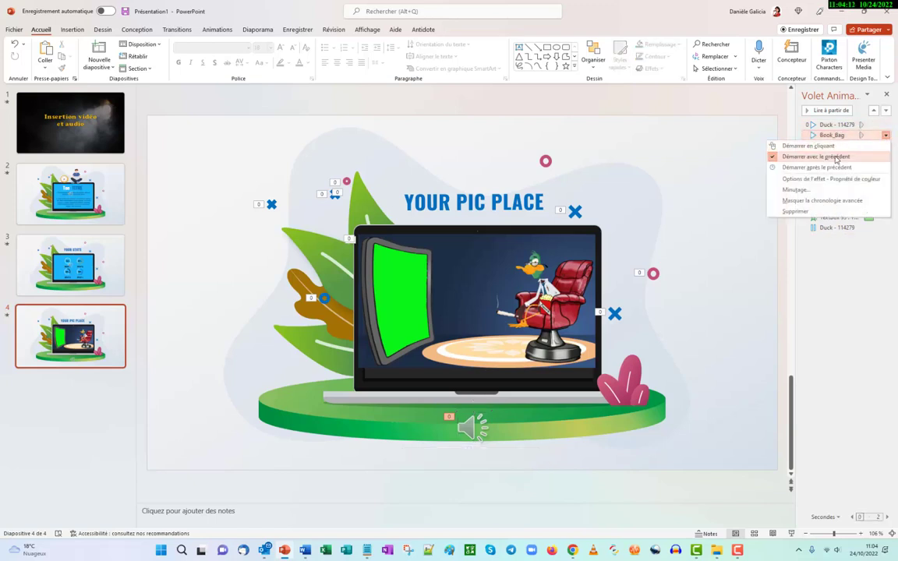
left_click(837, 157)
left_click(878, 330)
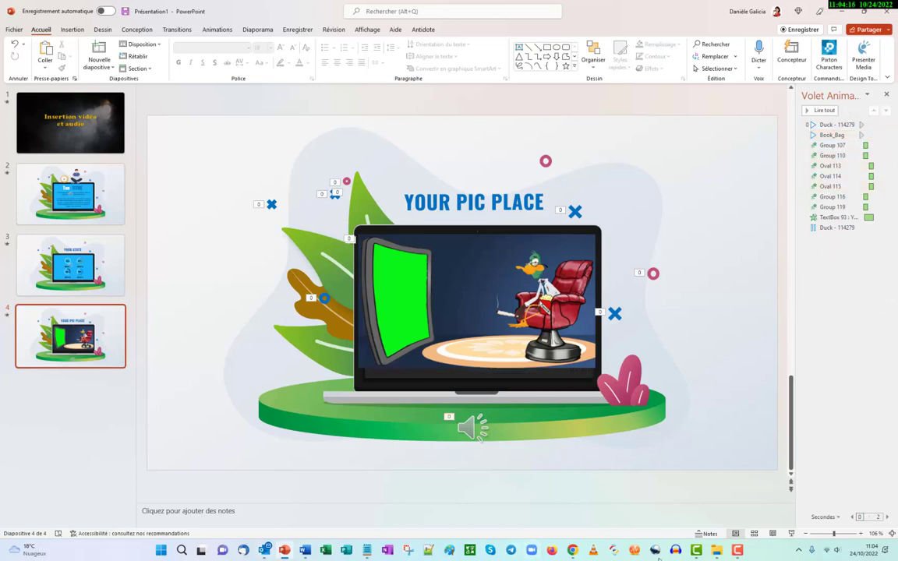
left_click(791, 534)
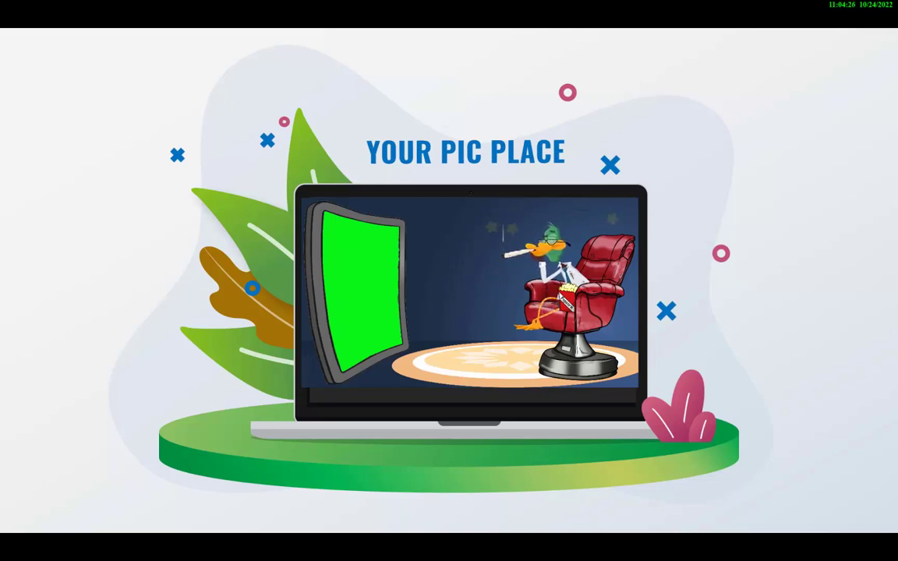
key("Escape")
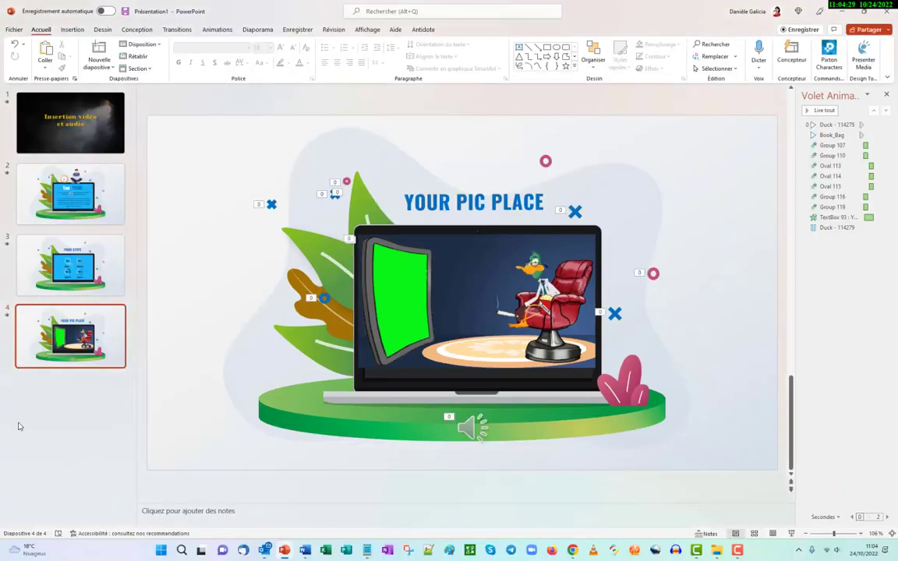